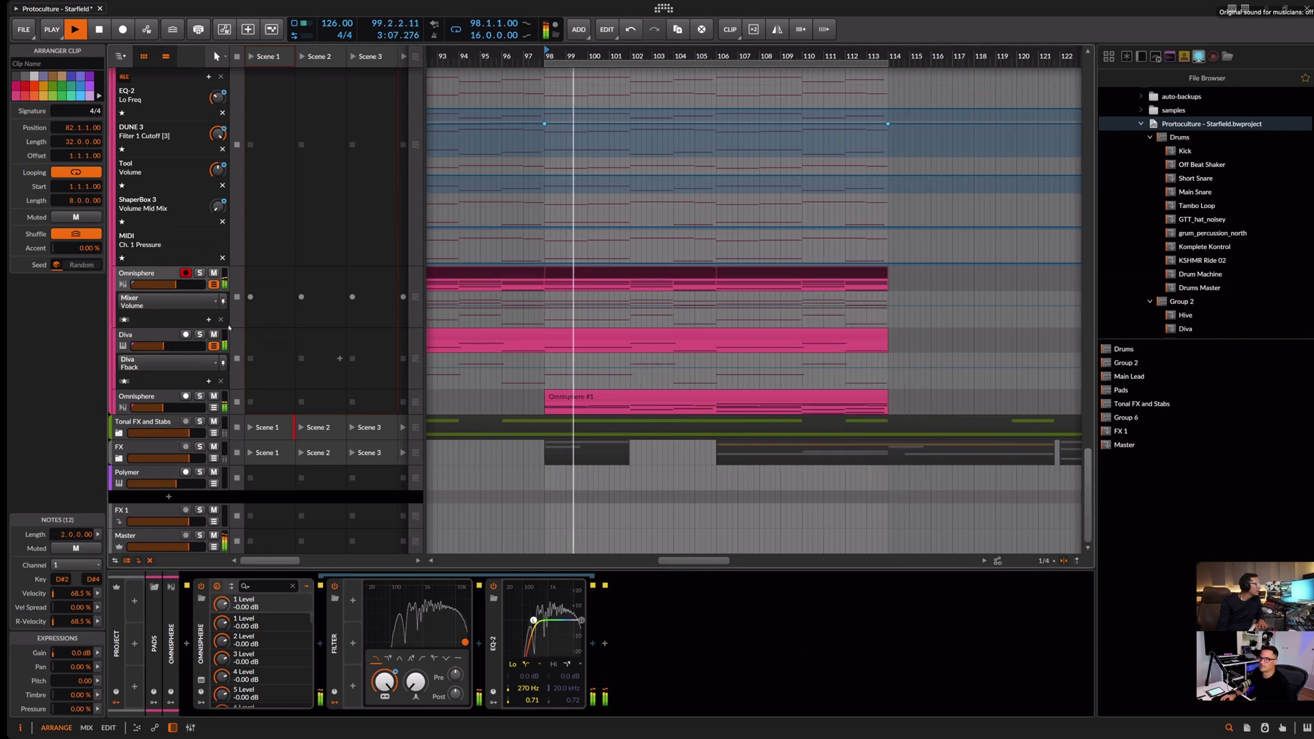
Extend the loop region starting at bar 98 to a length of 25 bars
{"action": "scroll", "coordinate": [200, 183], "scroll_direction": "up", "scroll_amount": 5}
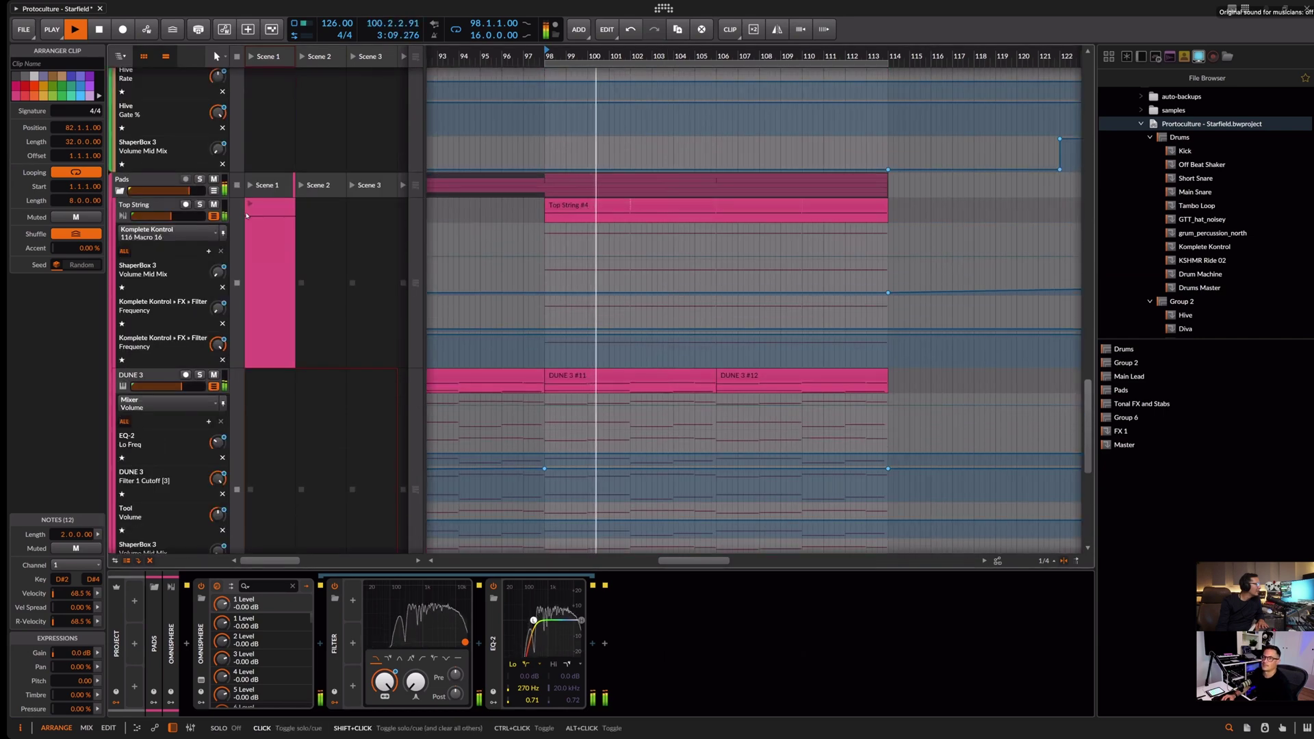
{"action": "scroll", "coordinate": [657, 206], "scroll_direction": "down", "scroll_amount": 1}
{"action": "scroll", "coordinate": [675, 54], "scroll_direction": "down", "scroll_amount": 5}
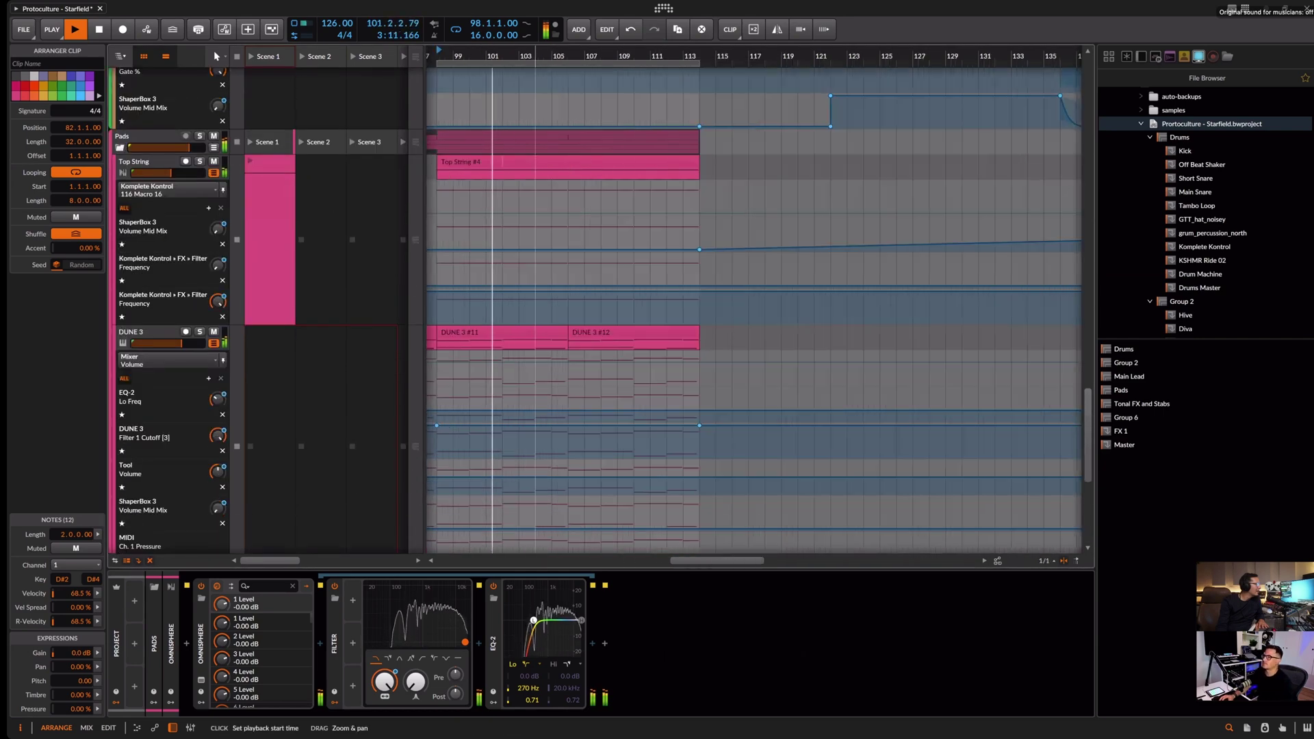
{"action": "scroll", "coordinate": [601, 83], "scroll_direction": "down", "scroll_amount": 4}
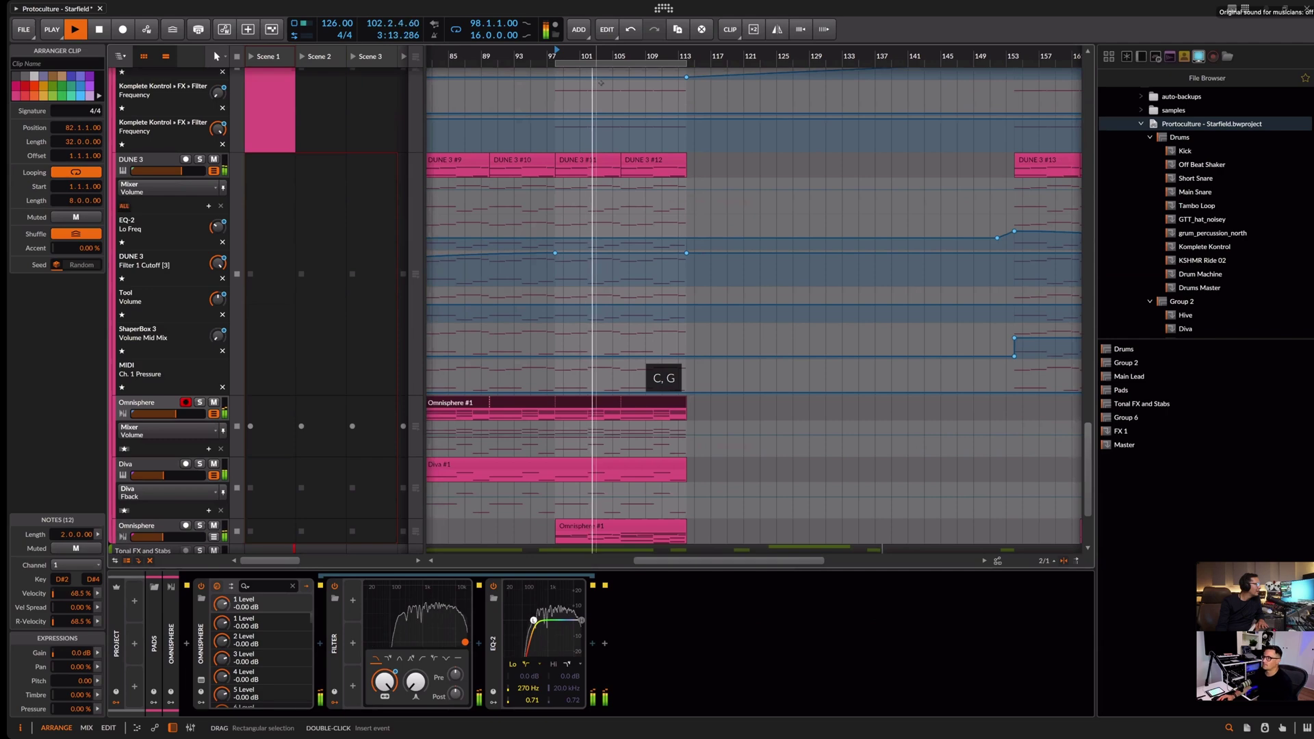
{"action": "scroll", "coordinate": [760, 172], "scroll_direction": "down", "scroll_amount": 3}
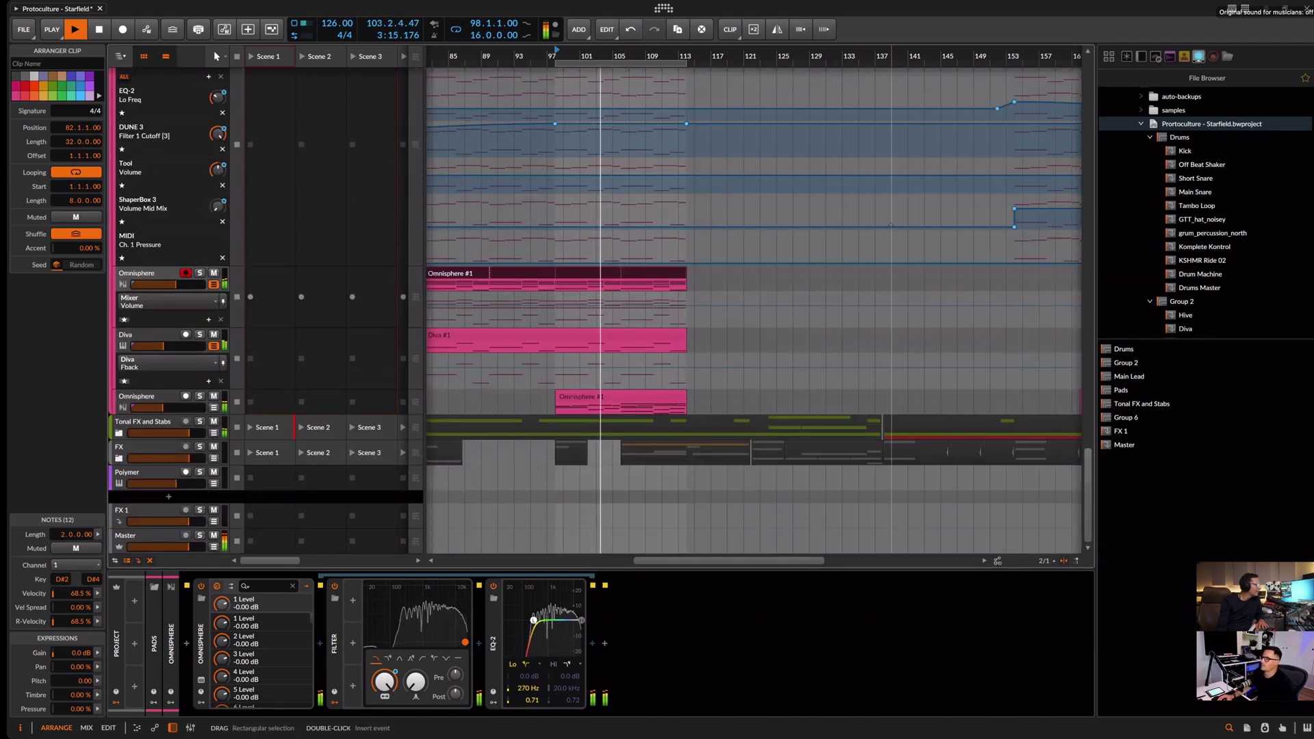
{"action": "scroll", "coordinate": [748, 249], "scroll_direction": "up", "scroll_amount": 15}
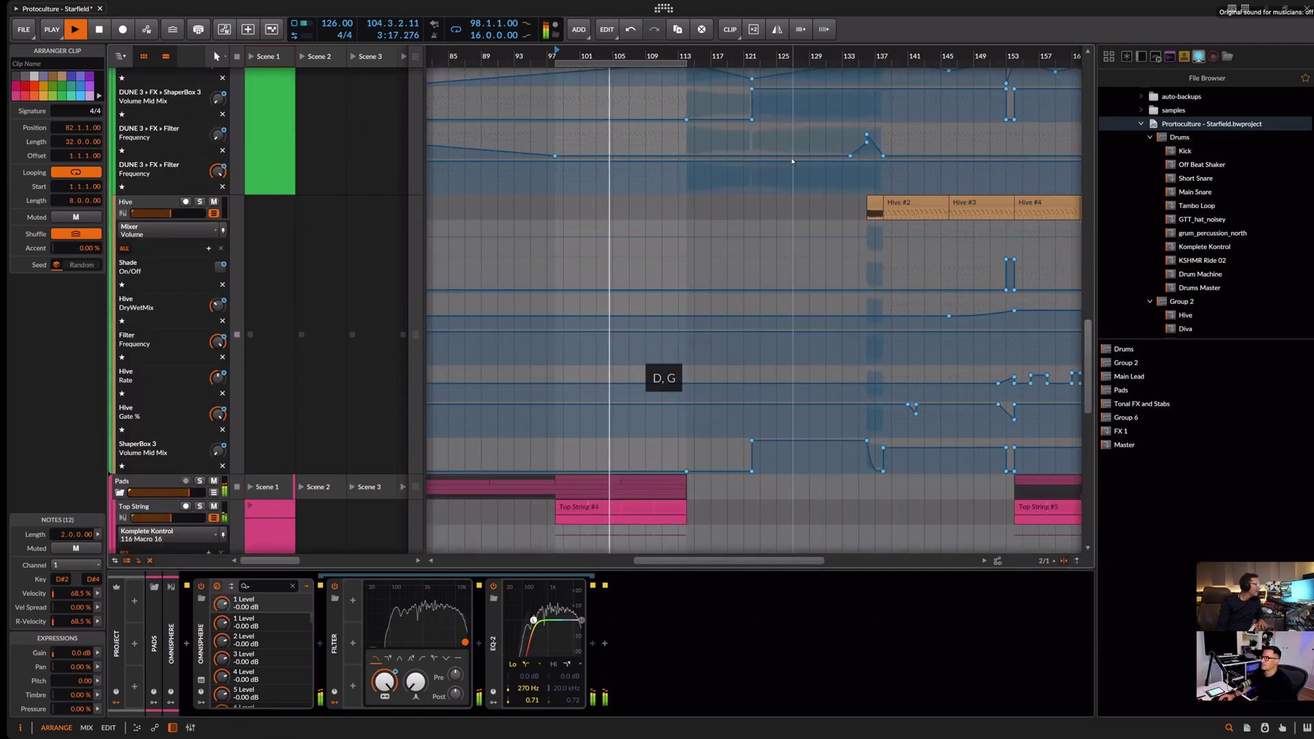
{"action": "scroll", "coordinate": [792, 162], "scroll_direction": "up", "scroll_amount": 8}
{"action": "left_click", "coordinate": [684, 63]}
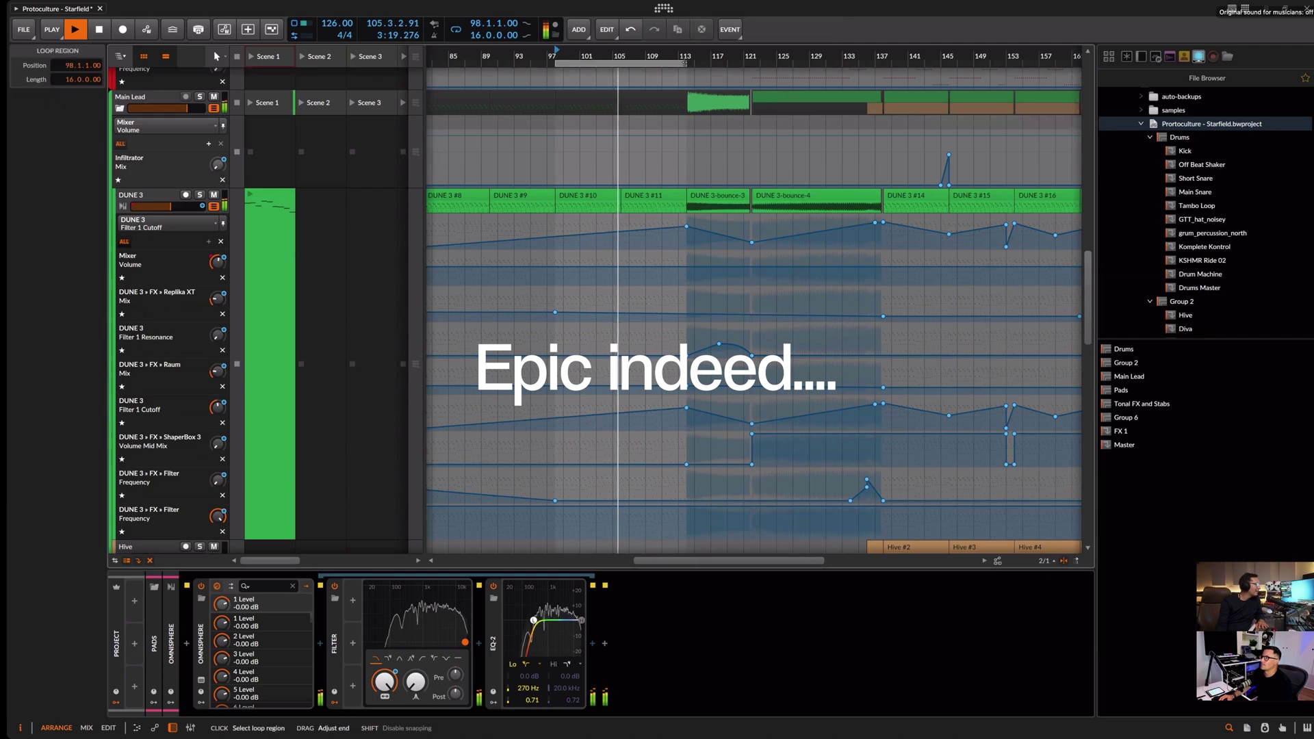
{"action": "left_click_drag", "start_coordinate": [684, 63], "coordinate": [760, 63]}
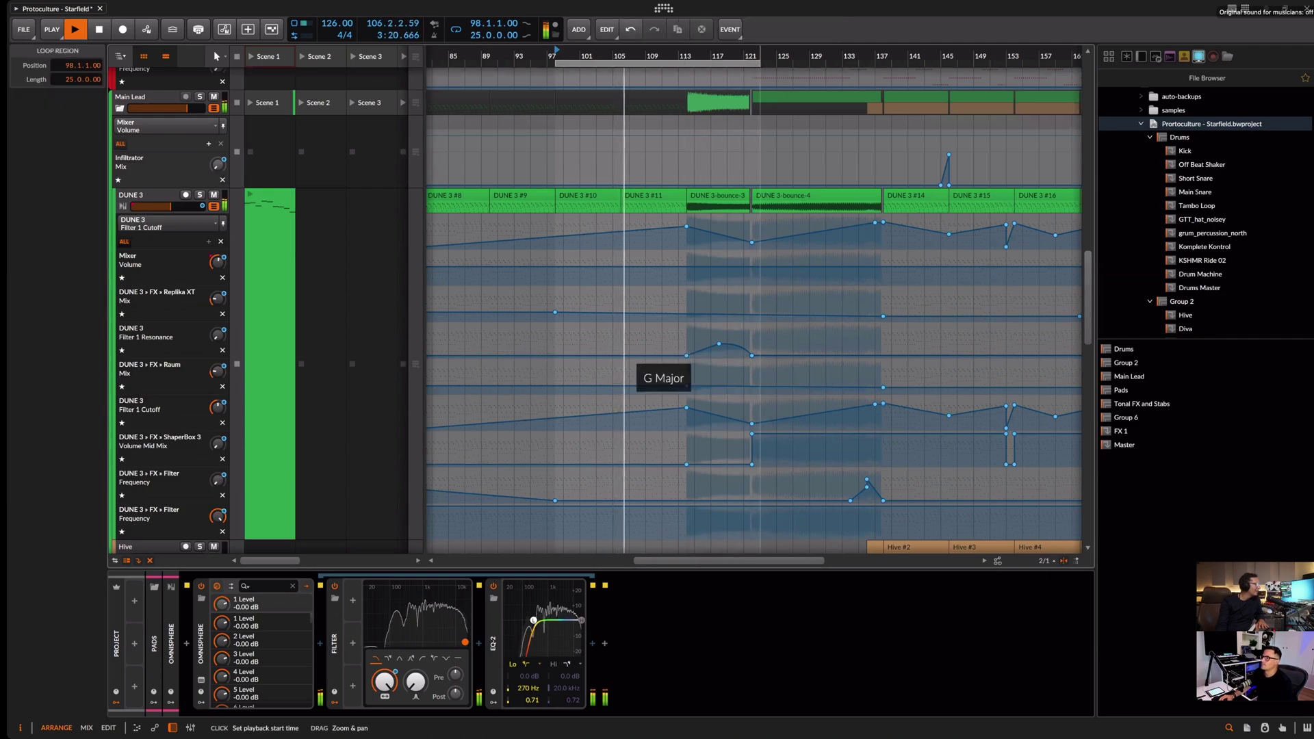
Show the child tracks of the Tonal FX and Stabs group
{"action": "scroll", "coordinate": [789, 308], "scroll_direction": "up", "scroll_amount": 3}
{"action": "scroll", "coordinate": [698, 186], "scroll_direction": "down", "scroll_amount": 3}
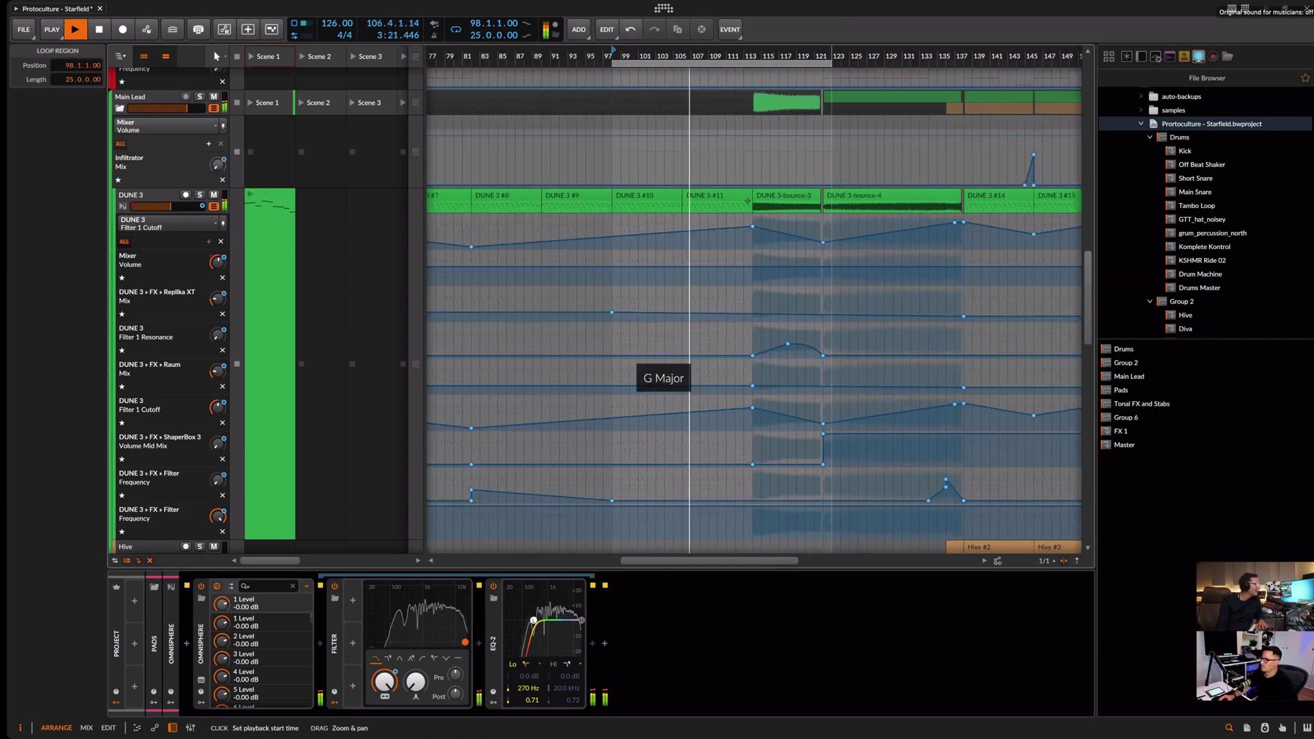
{"action": "scroll", "coordinate": [750, 227], "scroll_direction": "down", "scroll_amount": 10}
{"action": "scroll", "coordinate": [759, 219], "scroll_direction": "down", "scroll_amount": 1}
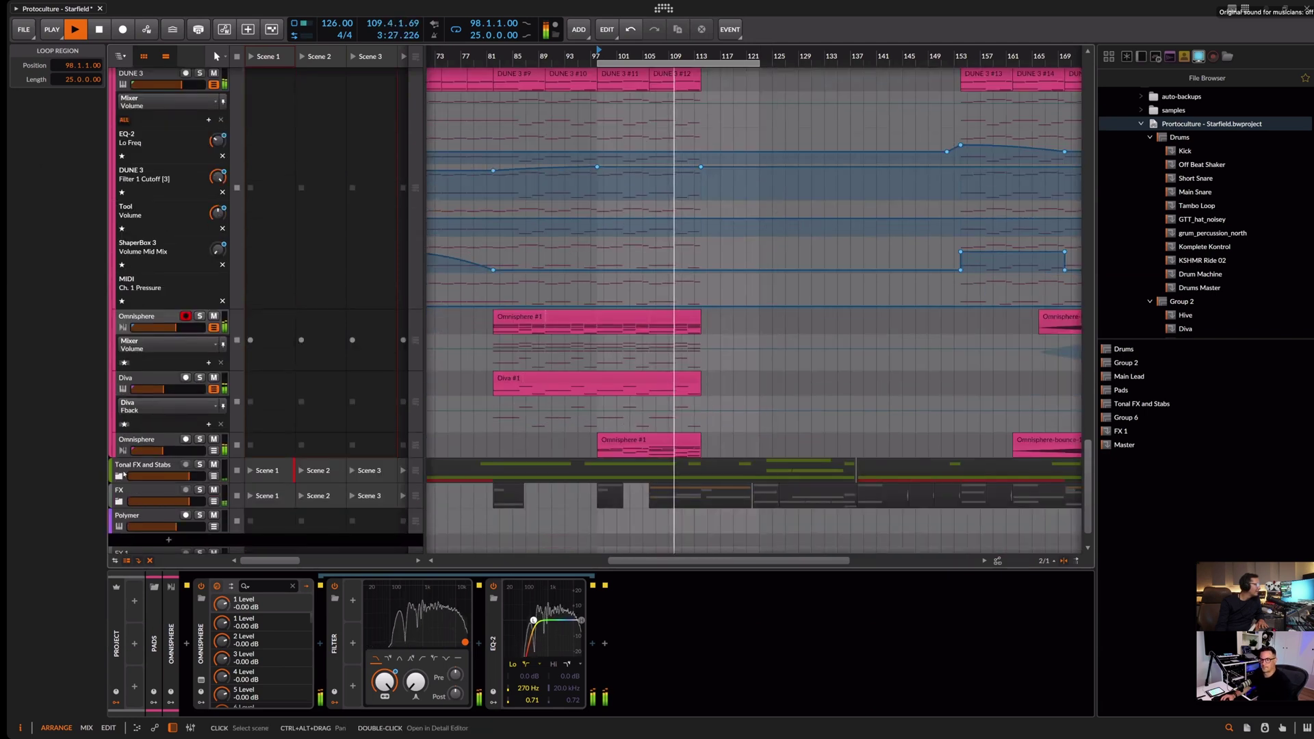
{"action": "key", "text": "c"}
{"action": "key", "text": "g"}
{"action": "scroll", "coordinate": [783, 359], "scroll_direction": "down", "scroll_amount": 5}
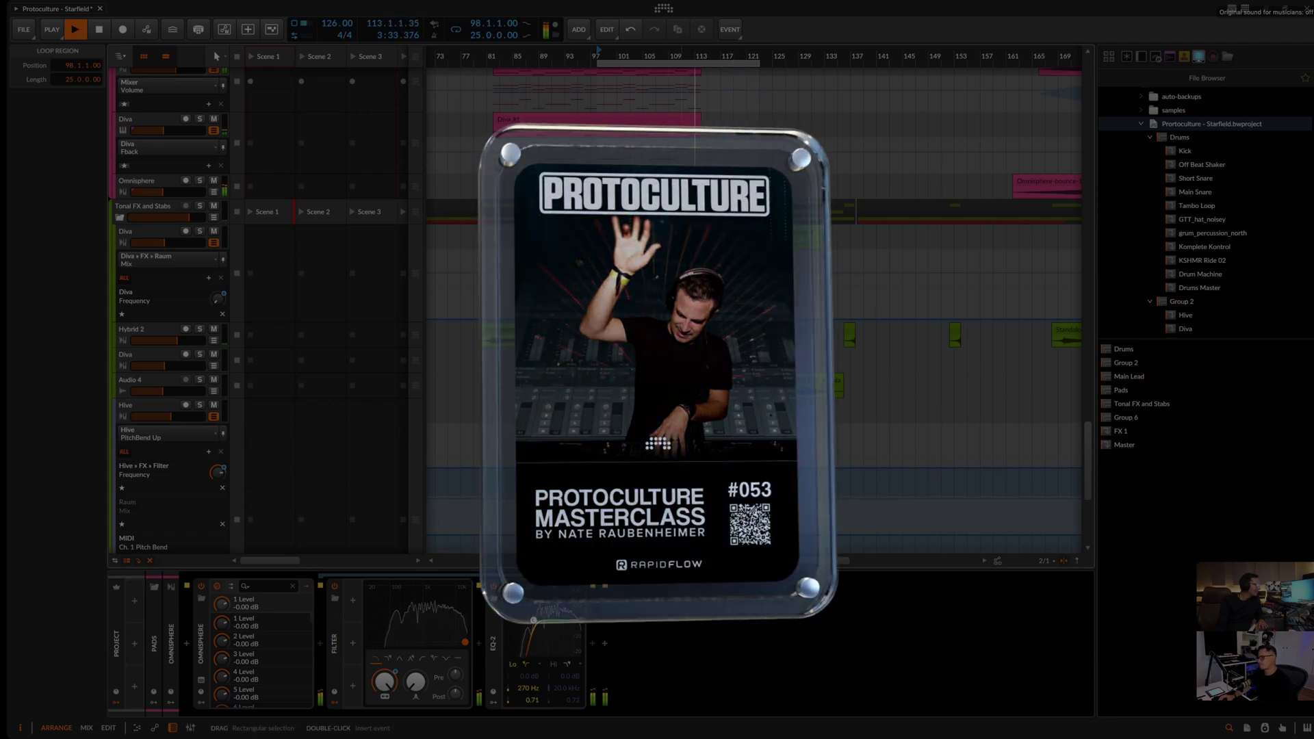
Extend the loop region starting at bar 98 to 36 bars and look over the pad and Hive tracks
{"action": "left_click_drag", "start_coordinate": [783, 59], "coordinate": [951, 73]}
{"action": "scroll", "coordinate": [802, 99], "scroll_direction": "up", "scroll_amount": 2}
{"action": "scroll", "coordinate": [802, 98], "scroll_direction": "up", "scroll_amount": 3}
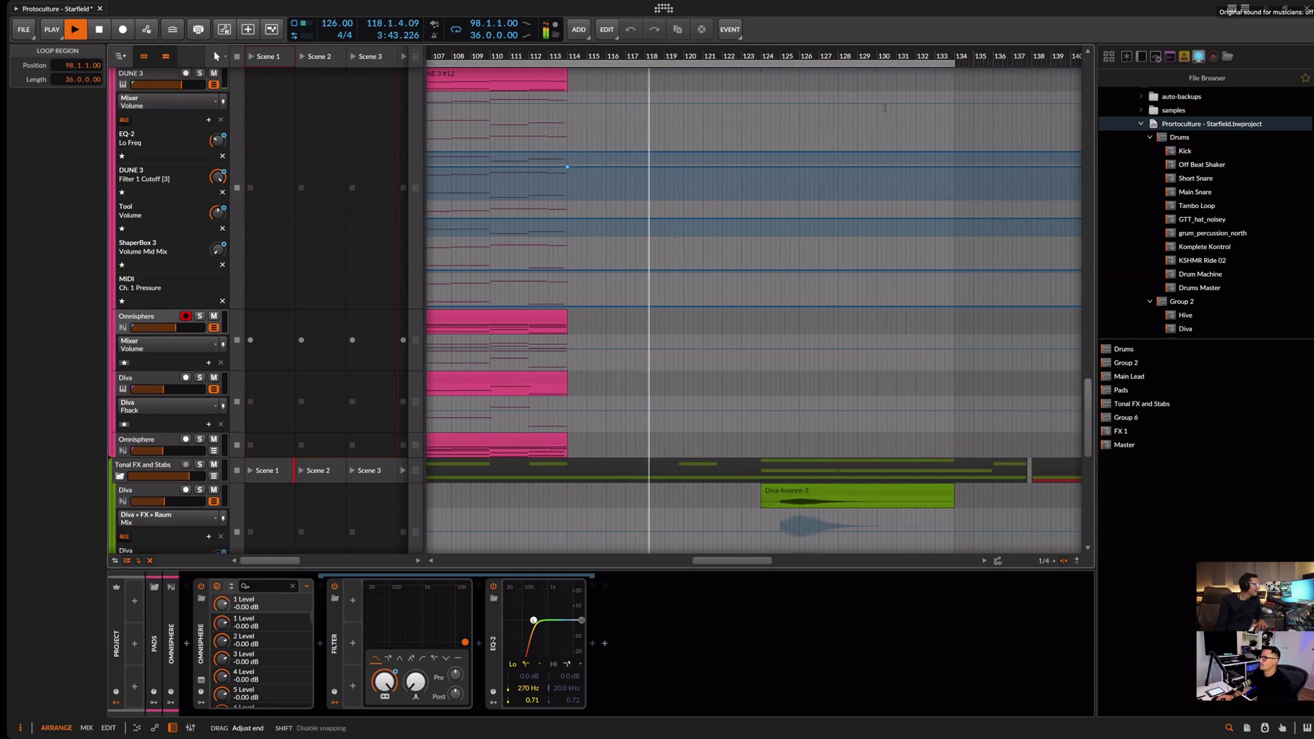
{"action": "scroll", "coordinate": [818, 211], "scroll_direction": "up", "scroll_amount": 3}
{"action": "scroll", "coordinate": [669, 210], "scroll_direction": "up", "scroll_amount": 5}
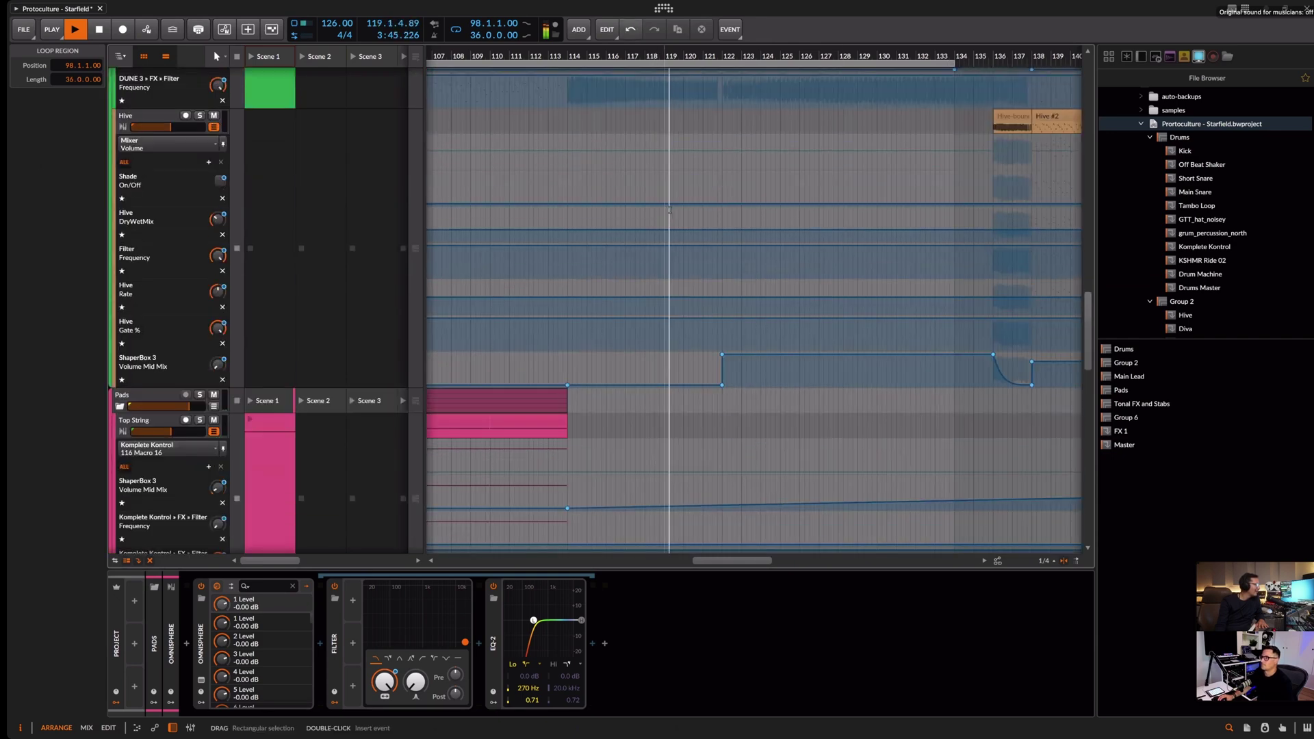
{"action": "scroll", "coordinate": [669, 210], "scroll_direction": "up", "scroll_amount": 6}
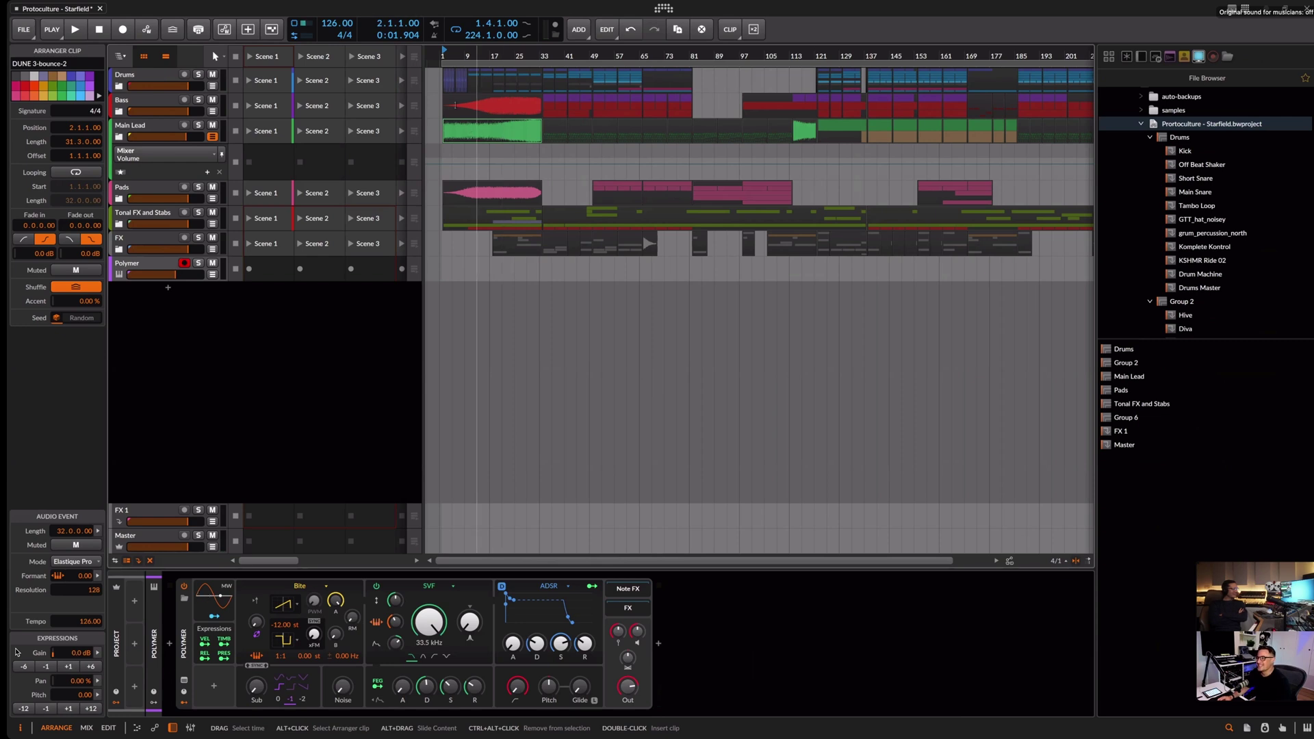
Inspect the Main Lead group's intro clip and its clips at bars 34 and 50
{"action": "left_click", "coordinate": [491, 131]}
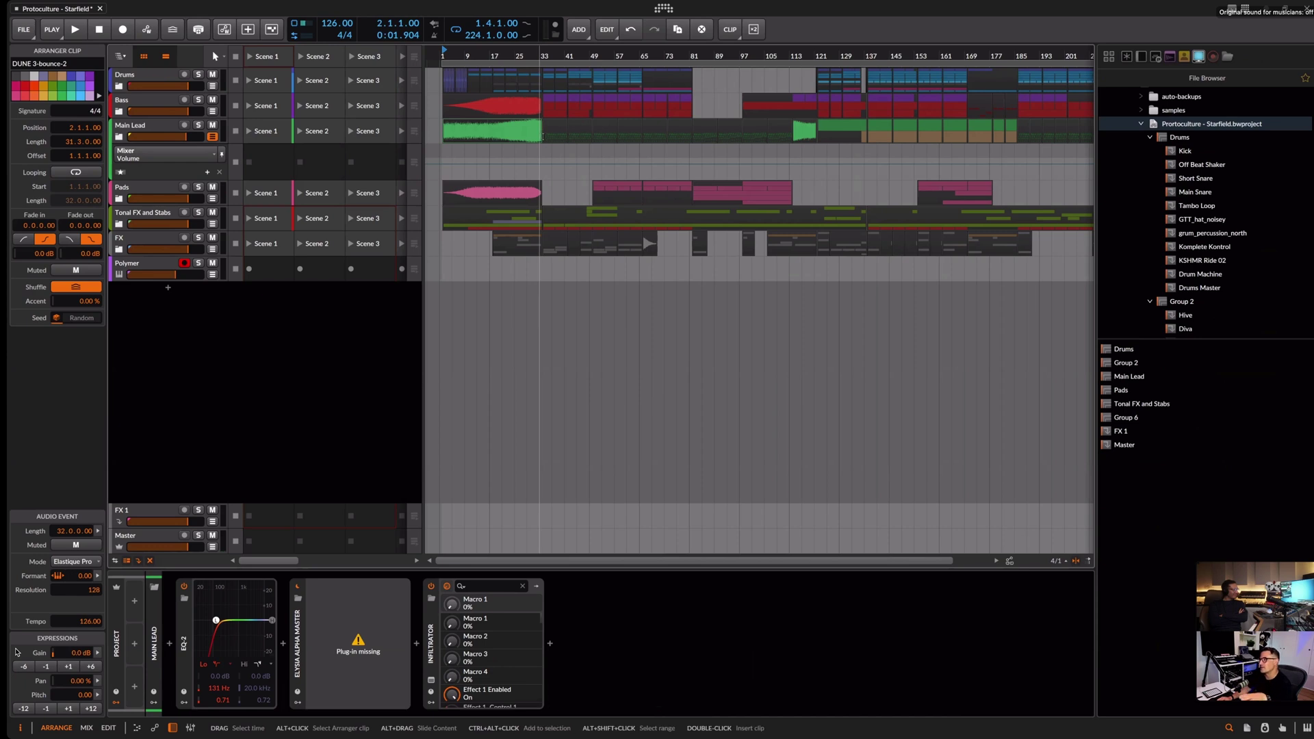
{"action": "left_click", "coordinate": [552, 113]}
{"action": "left_click", "coordinate": [554, 130]}
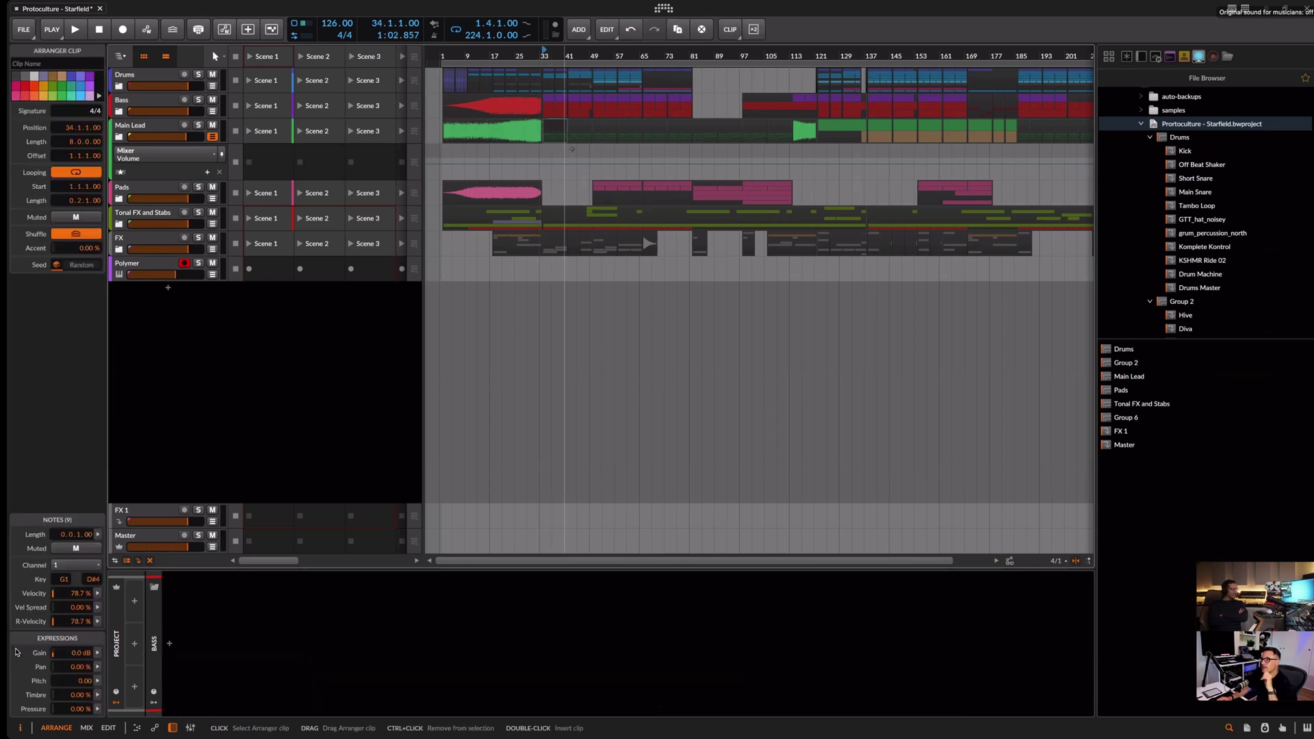
{"action": "left_click", "coordinate": [603, 127]}
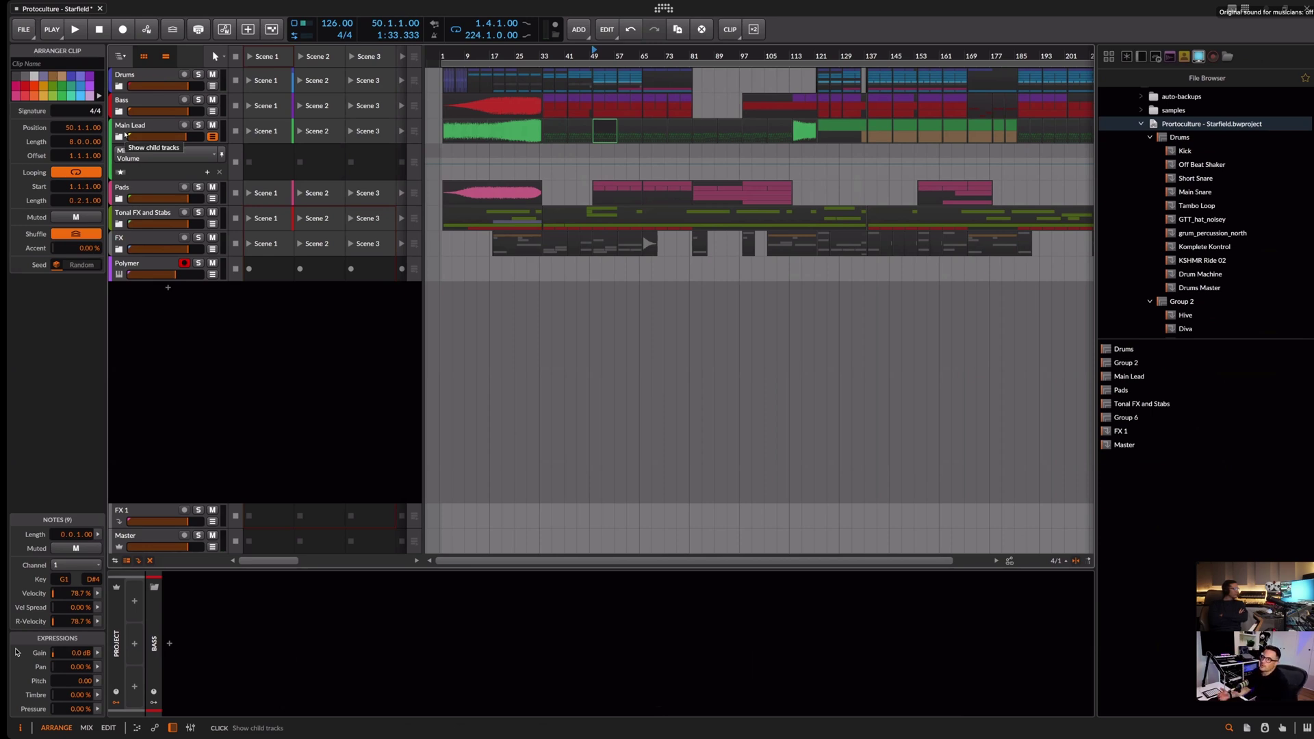
Select the DUNE 3 #2 clip at bar 34 and set the loop region to its 8-bar length
{"action": "left_click", "coordinate": [551, 193]}
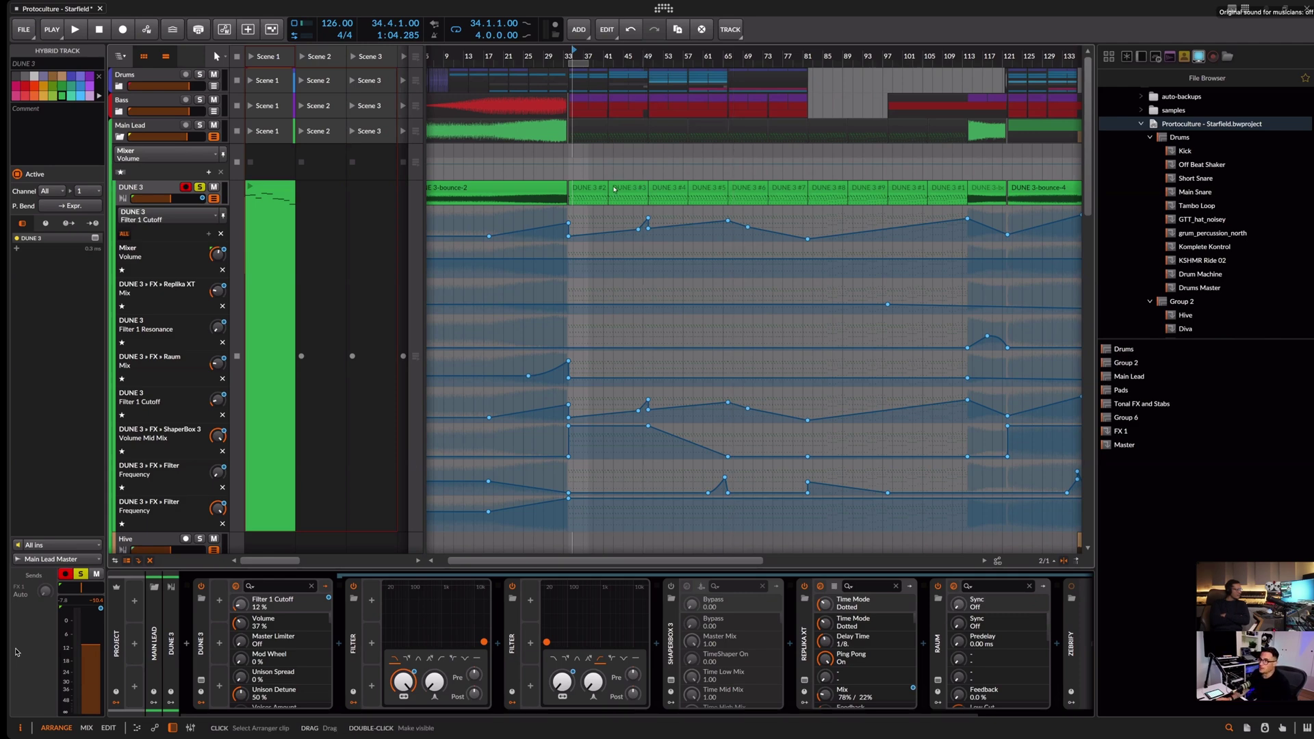
{"action": "left_click", "coordinate": [590, 191]}
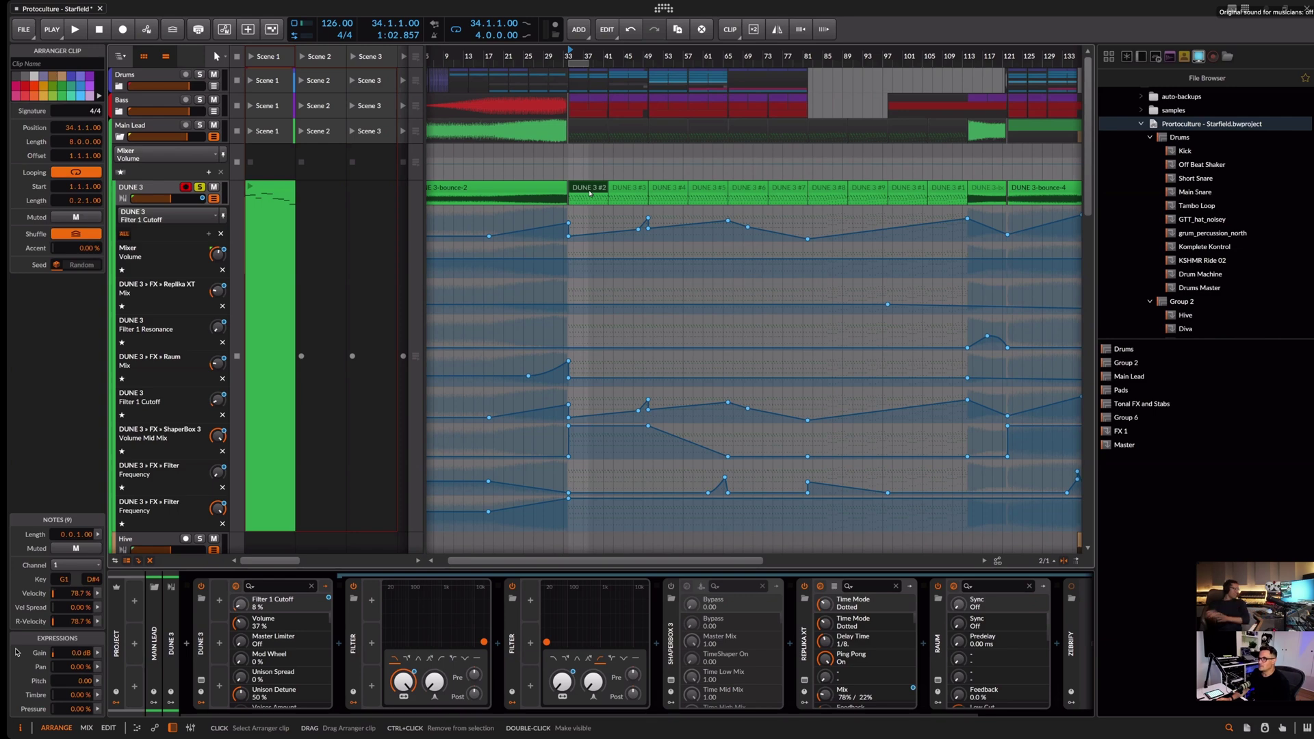
{"action": "key", "text": "ctrl+l"}
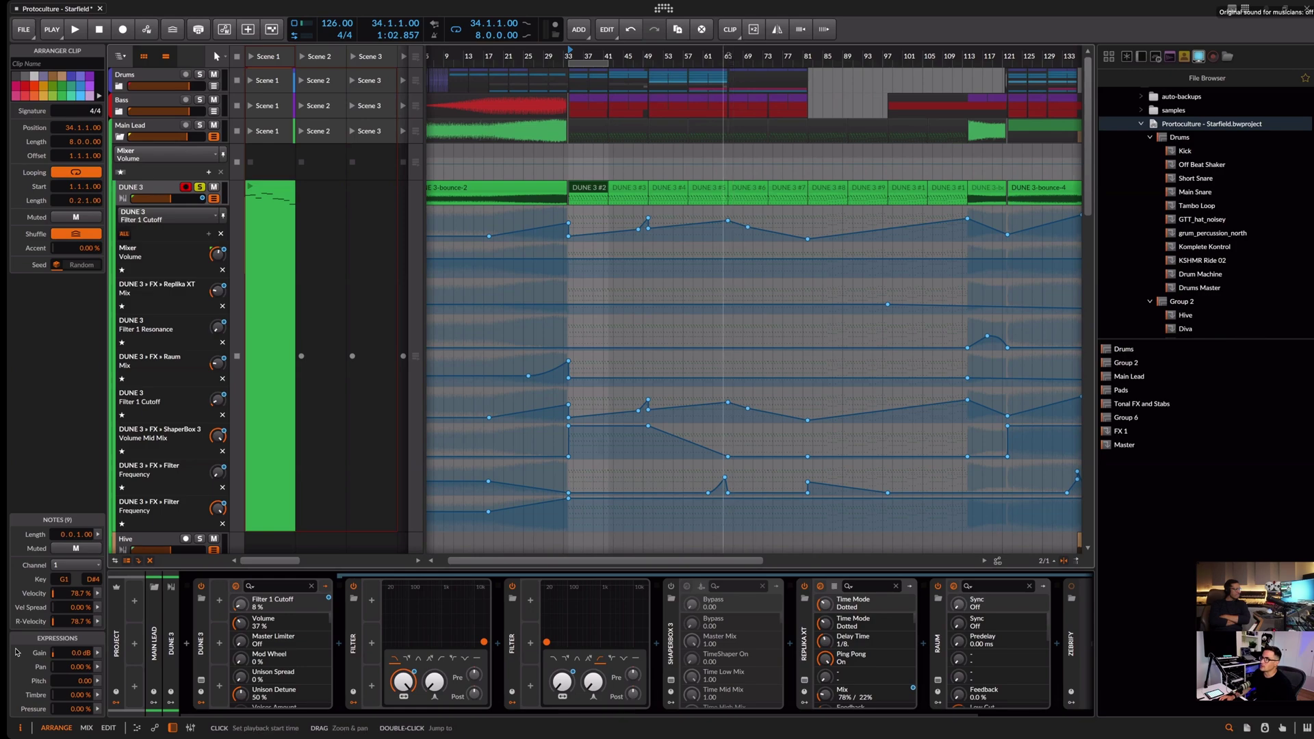
Go to bar 138 in the arrangement and select the Hive #2 clip
{"action": "left_click_drag", "start_coordinate": [724, 56], "coordinate": [629, 175]}
{"action": "scroll", "coordinate": [629, 175], "scroll_direction": "down", "scroll_amount": 5}
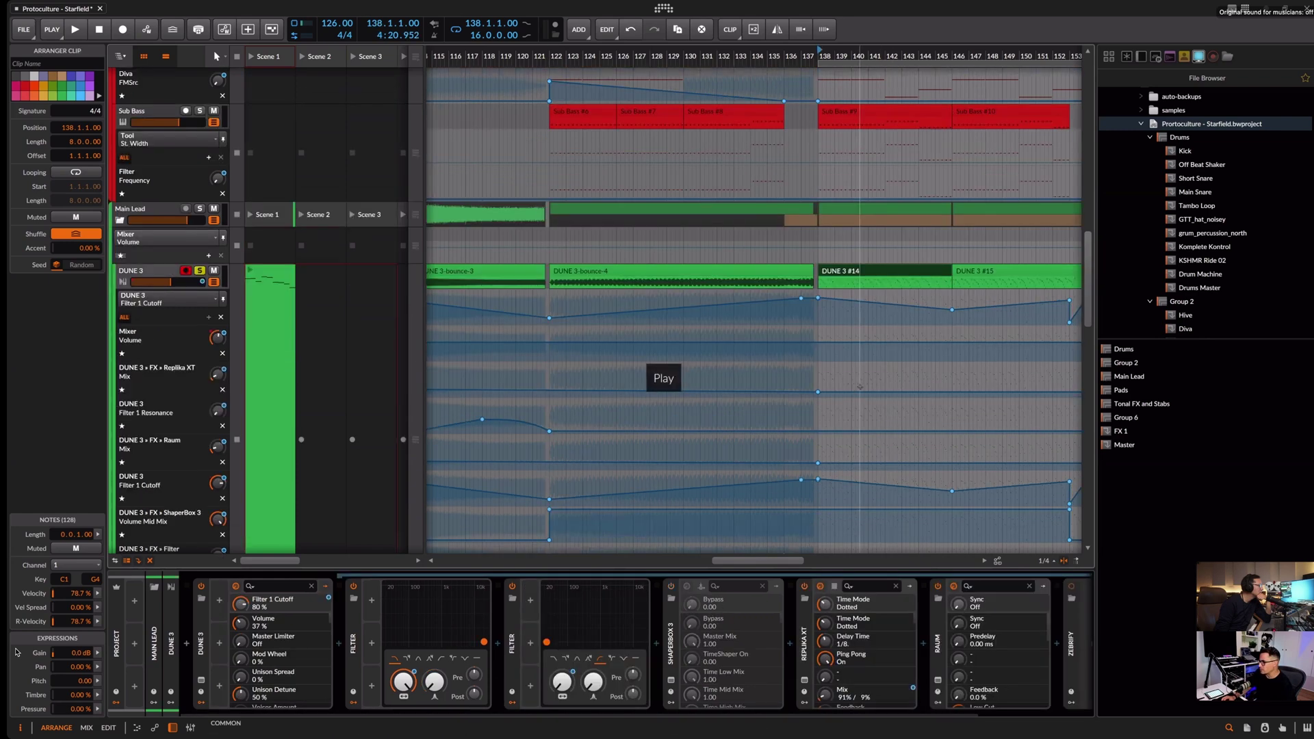
{"action": "scroll", "coordinate": [860, 387], "scroll_direction": "down", "scroll_amount": 5}
{"action": "left_click", "coordinate": [859, 409]}
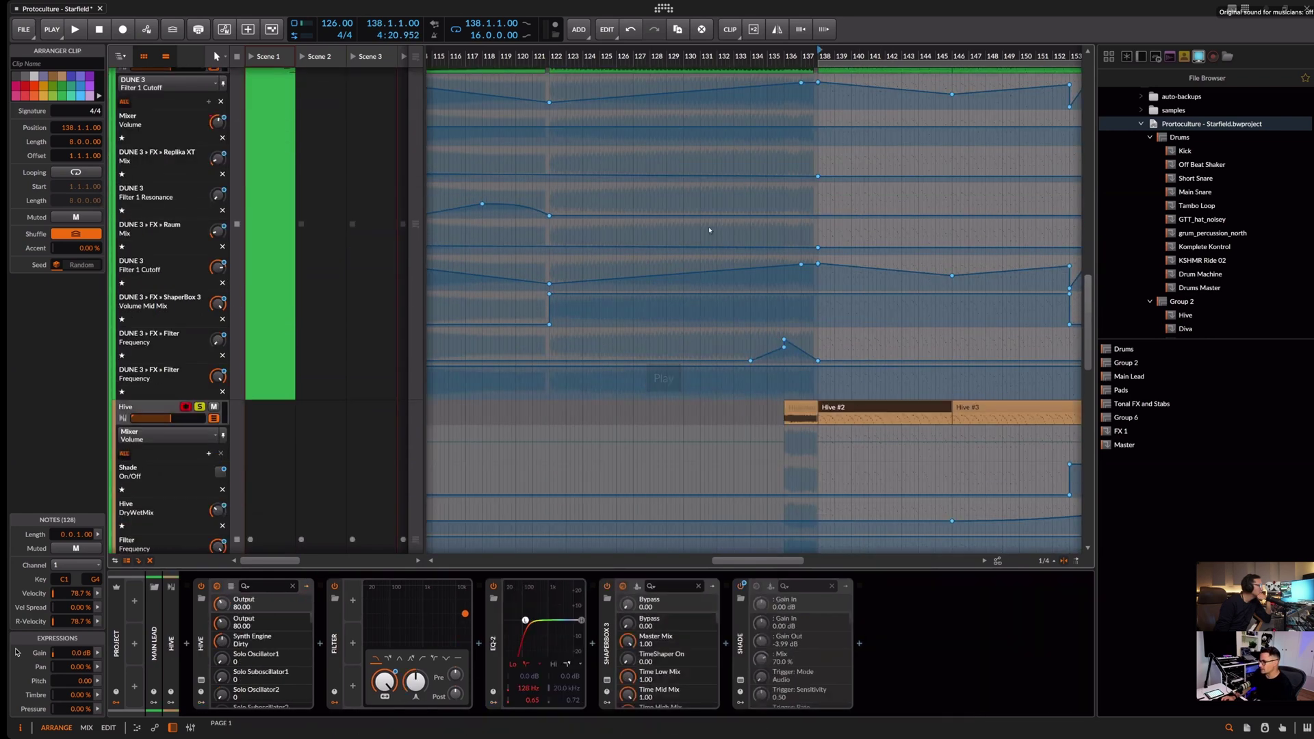
Play the arrangement from bar 122, at the start of the DUNE 3-bounce-4 clip
{"action": "scroll", "coordinate": [710, 230], "scroll_direction": "up", "scroll_amount": 2}
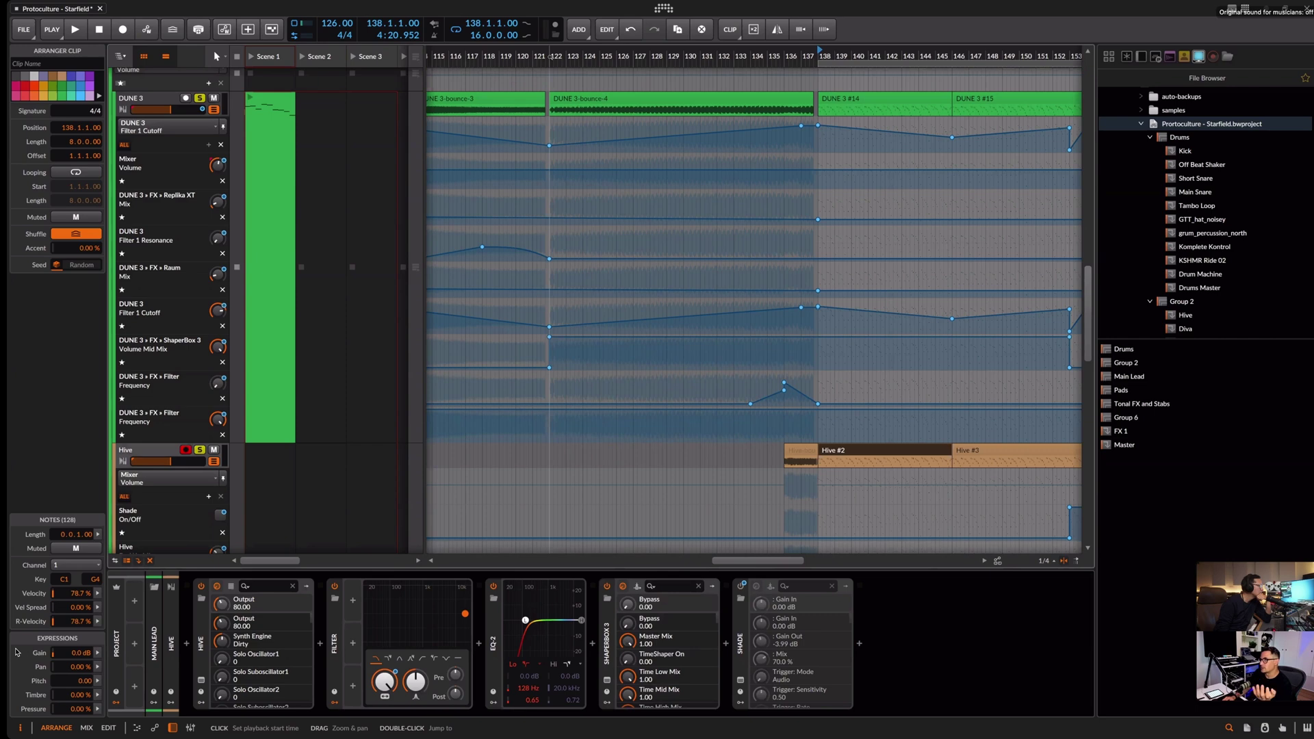
{"action": "left_click", "coordinate": [551, 56]}
{"action": "key", "text": "space"}
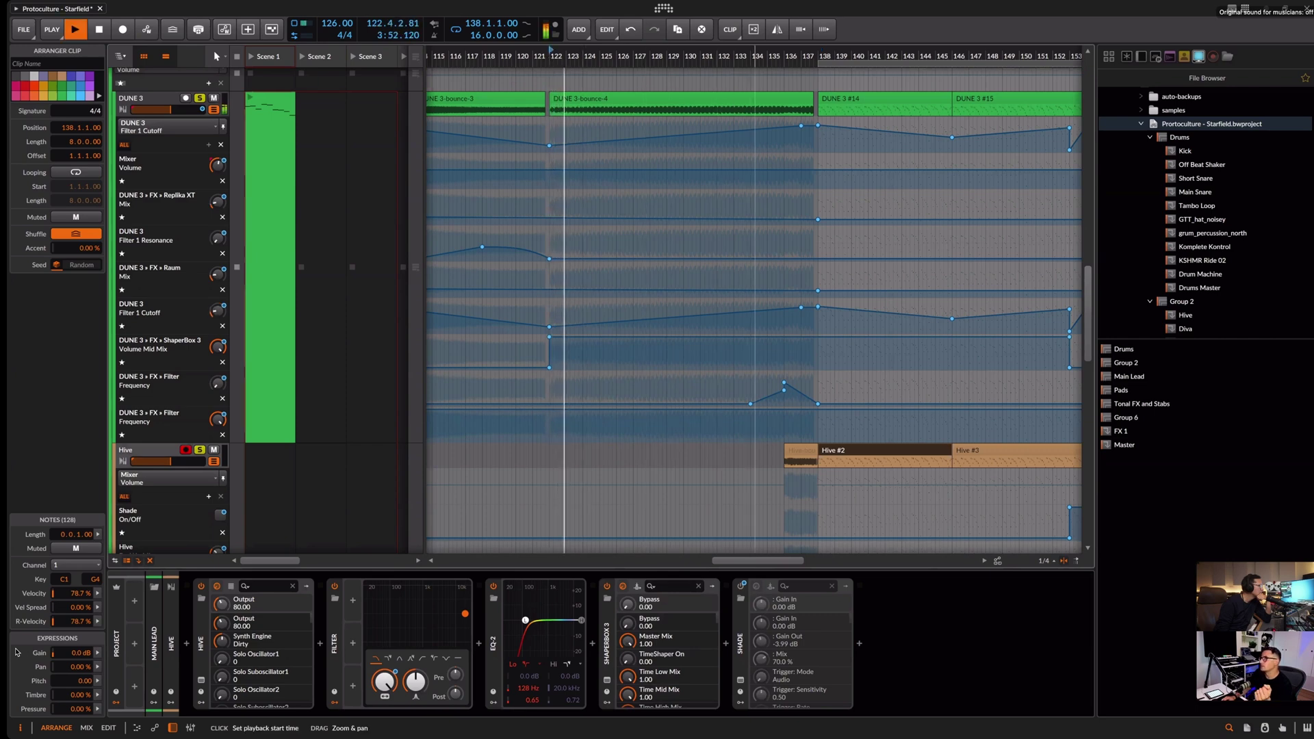
Select the Hive-bounce-3 audio clip at bar 136 during playback
{"action": "scroll", "coordinate": [693, 248], "scroll_direction": "down", "scroll_amount": 5}
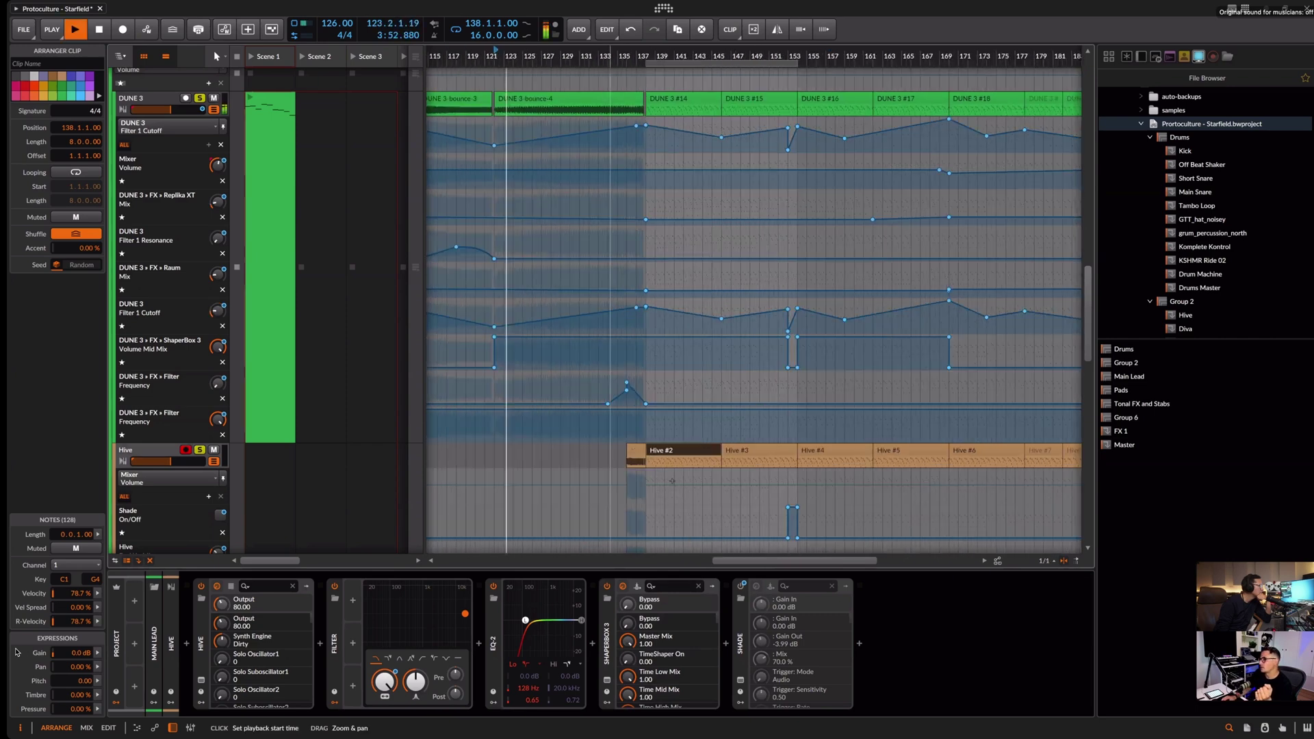
{"action": "scroll", "coordinate": [693, 308], "scroll_direction": "up", "scroll_amount": 2}
{"action": "left_click", "coordinate": [691, 541]}
{"action": "scroll", "coordinate": [691, 541], "scroll_direction": "down", "scroll_amount": 3}
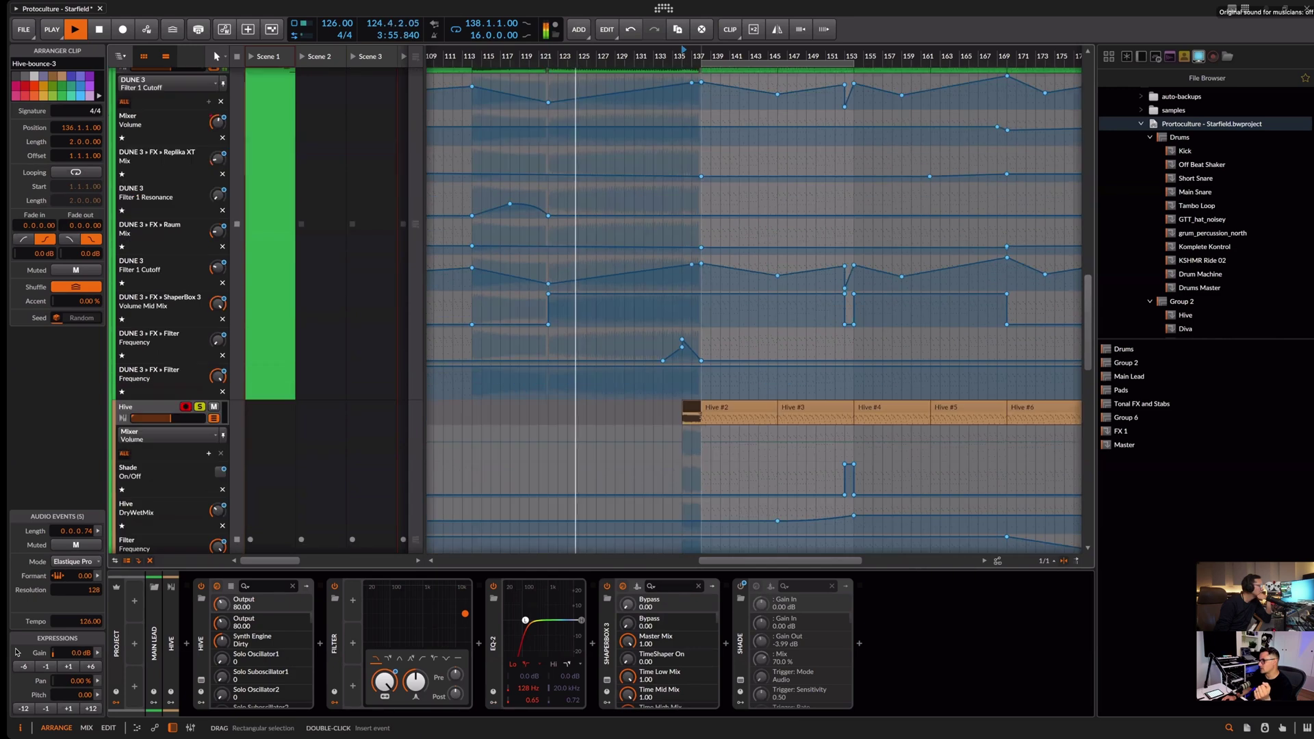
Examine the DUNE 3 and Hive automation lanes around bars 127 to 173 while the section plays
{"action": "scroll", "coordinate": [691, 540], "scroll_direction": "down", "scroll_amount": 1}
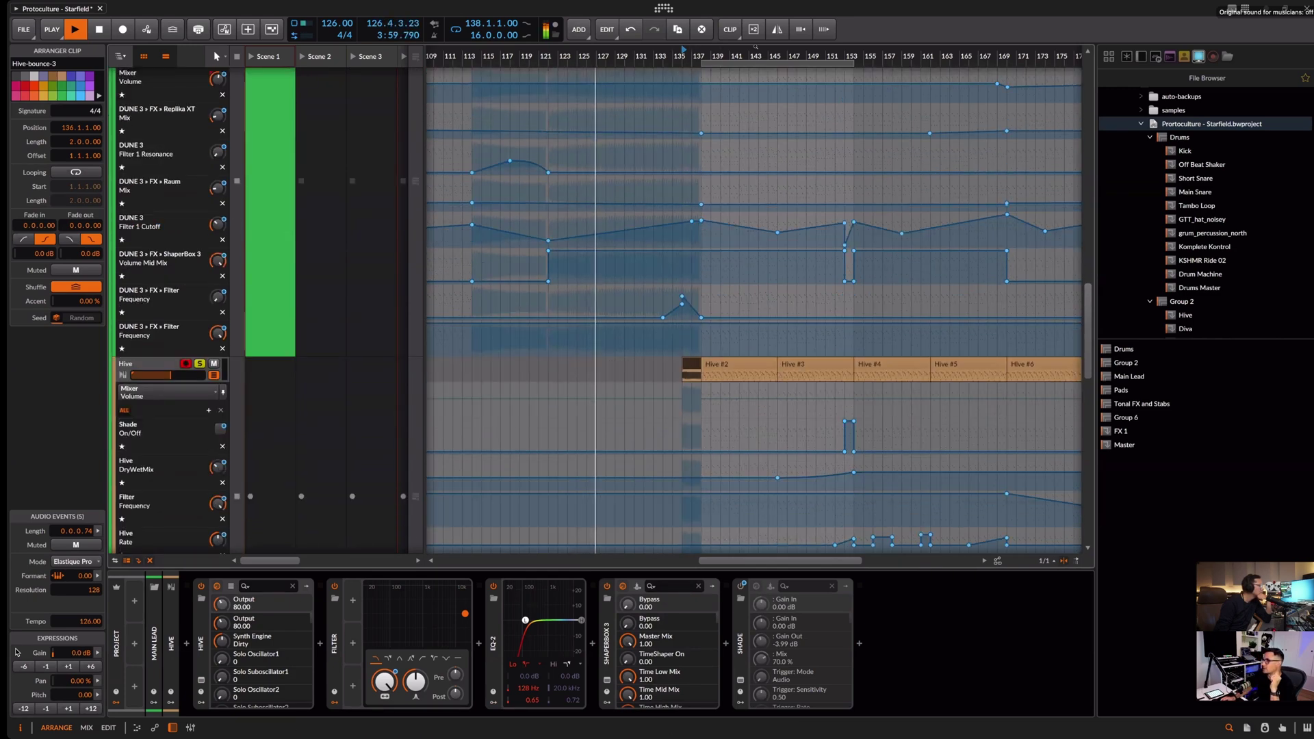
{"action": "scroll", "coordinate": [890, 56], "scroll_direction": "up", "scroll_amount": 2}
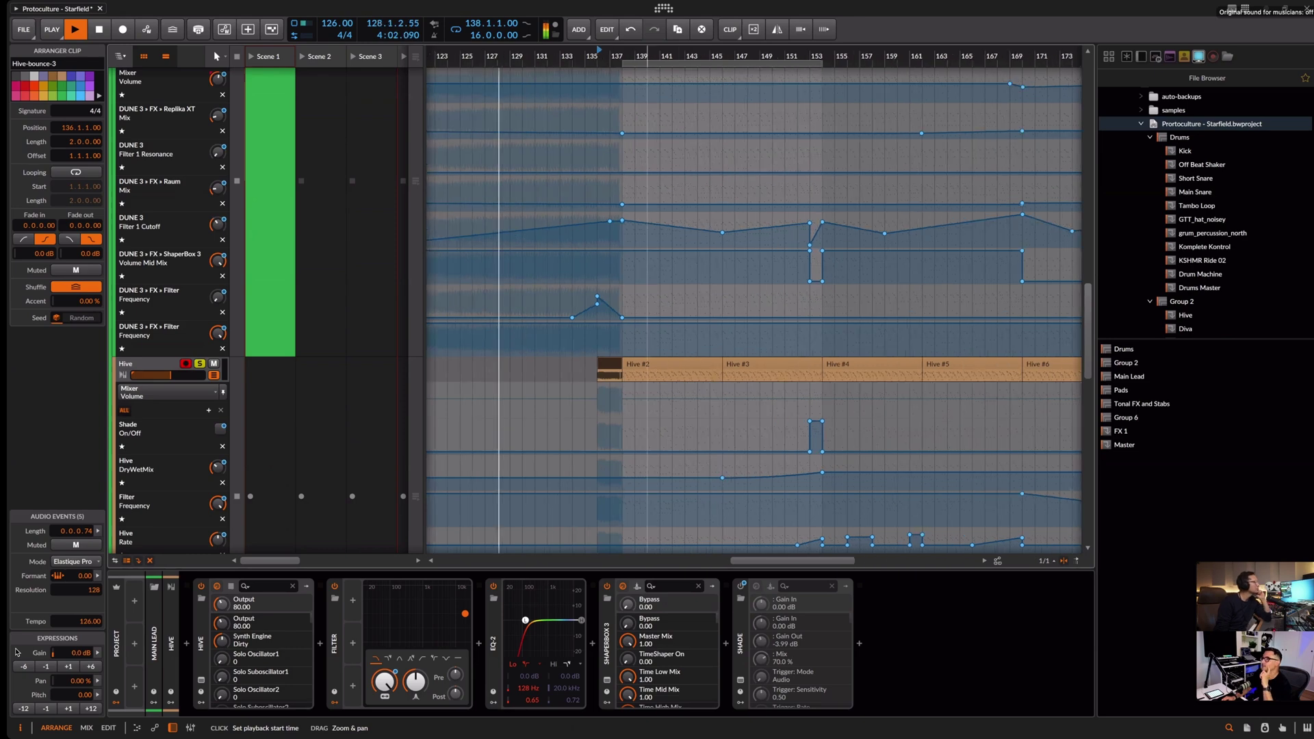
{"action": "scroll", "coordinate": [889, 56], "scroll_direction": "up", "scroll_amount": 1}
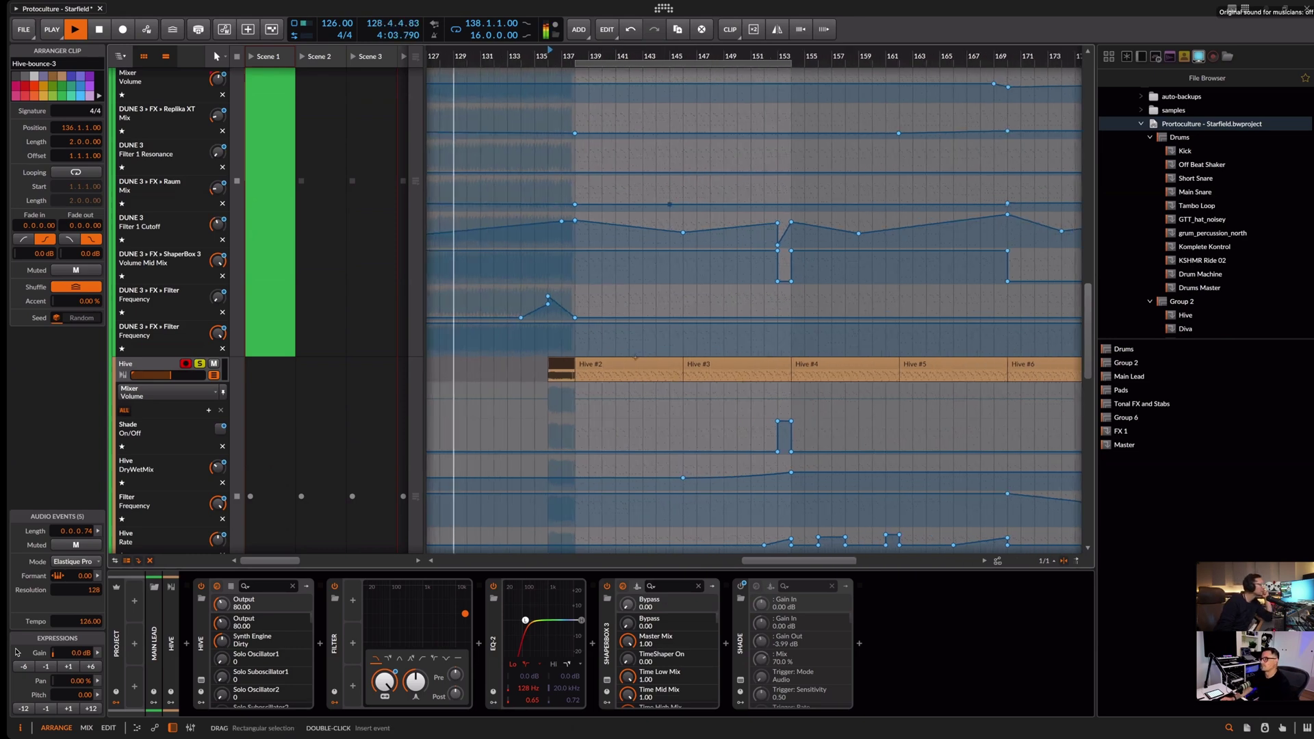
{"action": "scroll", "coordinate": [636, 357], "scroll_direction": "down", "scroll_amount": 3}
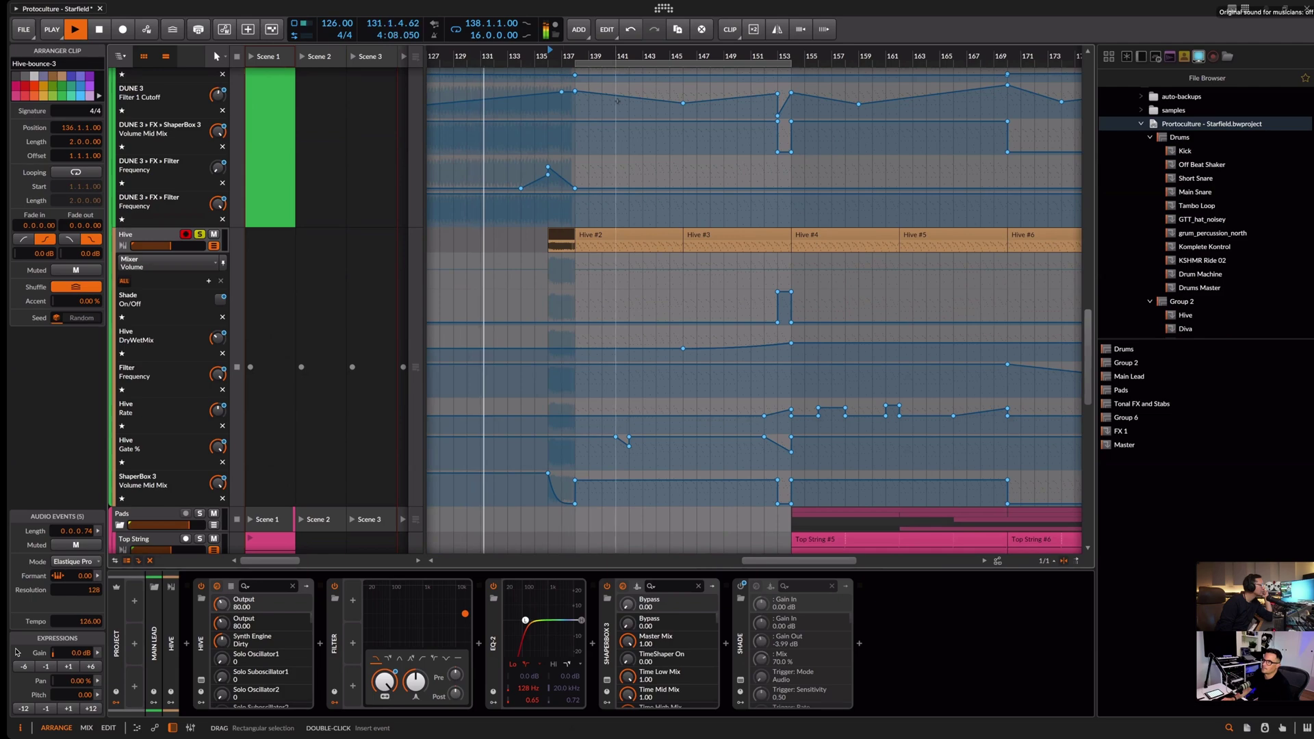
{"action": "scroll", "coordinate": [603, 171], "scroll_direction": "up", "scroll_amount": 3}
{"action": "scroll", "coordinate": [593, 218], "scroll_direction": "up", "scroll_amount": 3}
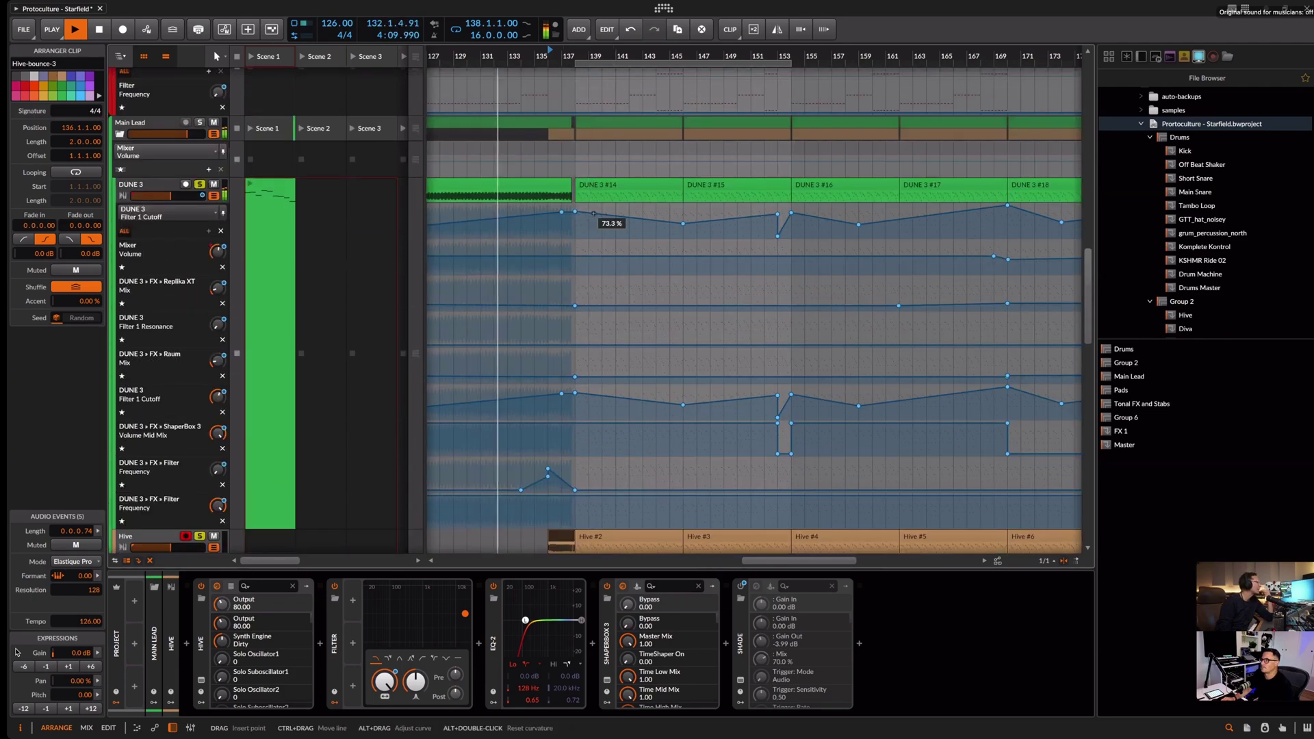
{"action": "scroll", "coordinate": [590, 185], "scroll_direction": "down", "scroll_amount": 6}
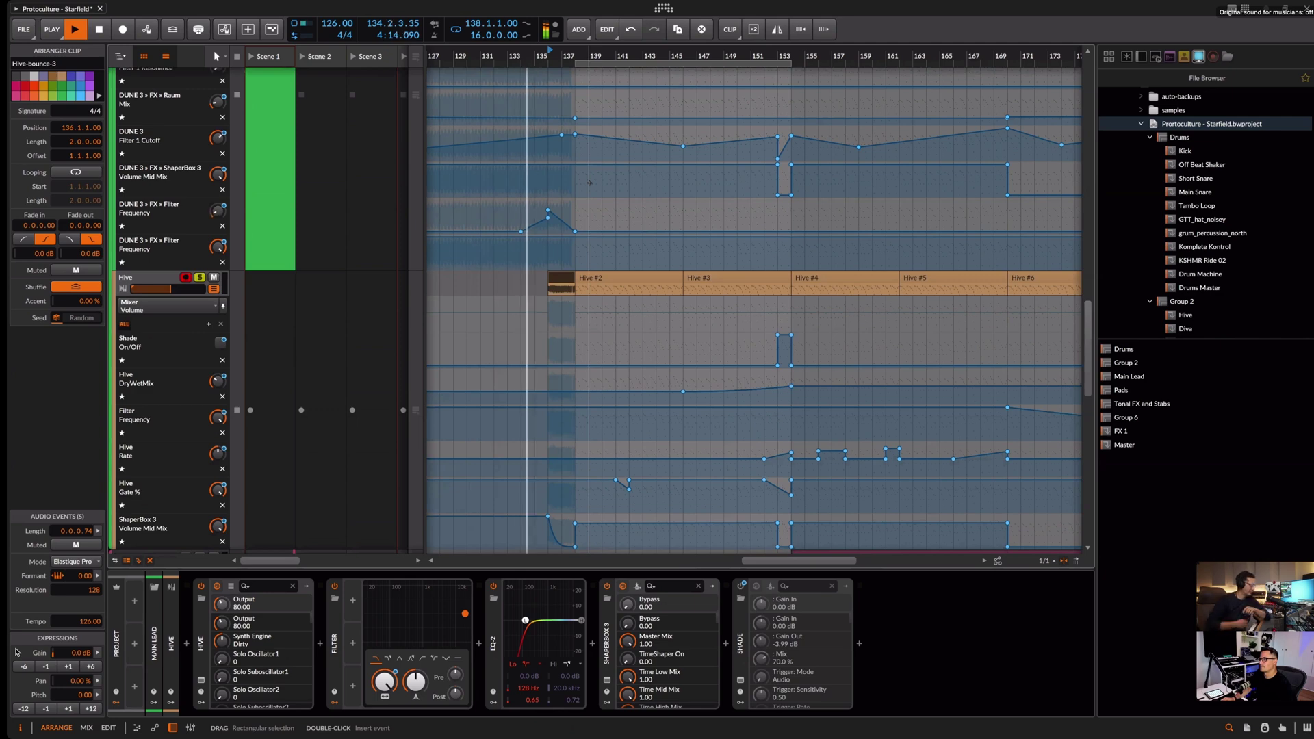
{"action": "scroll", "coordinate": [590, 183], "scroll_direction": "down", "scroll_amount": 2}
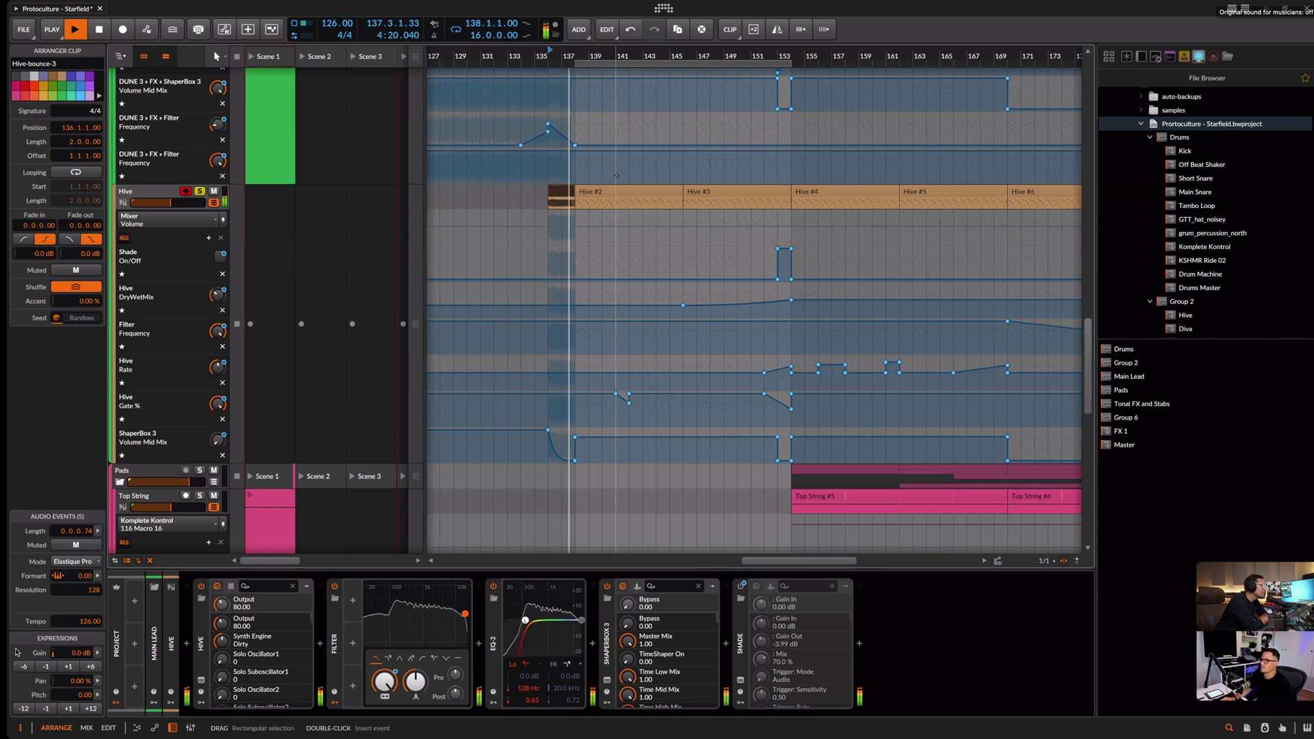
Reselect the Hive #2 clip and listen to the Hive part playing from bar 138
{"action": "key", "text": "b"}
{"action": "left_click", "coordinate": [620, 191]}
{"action": "key", "text": "c"}
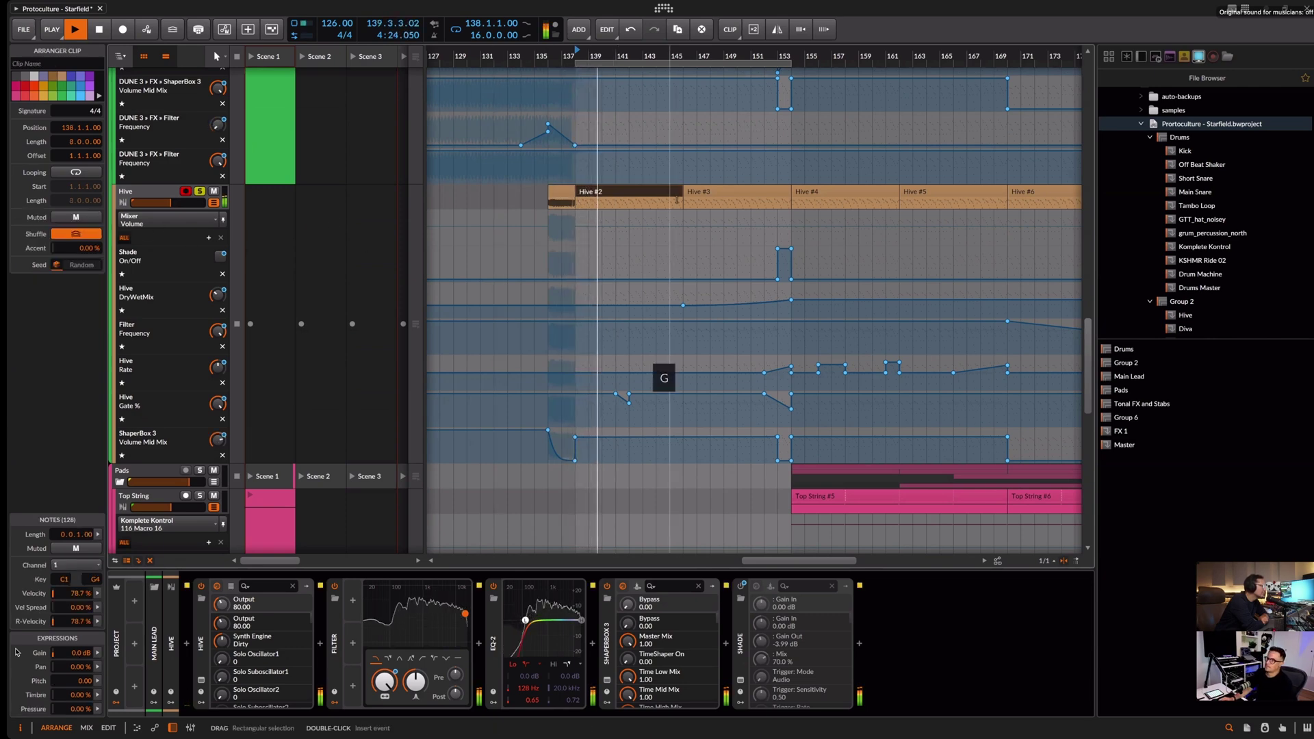
{"action": "key", "text": "d"}
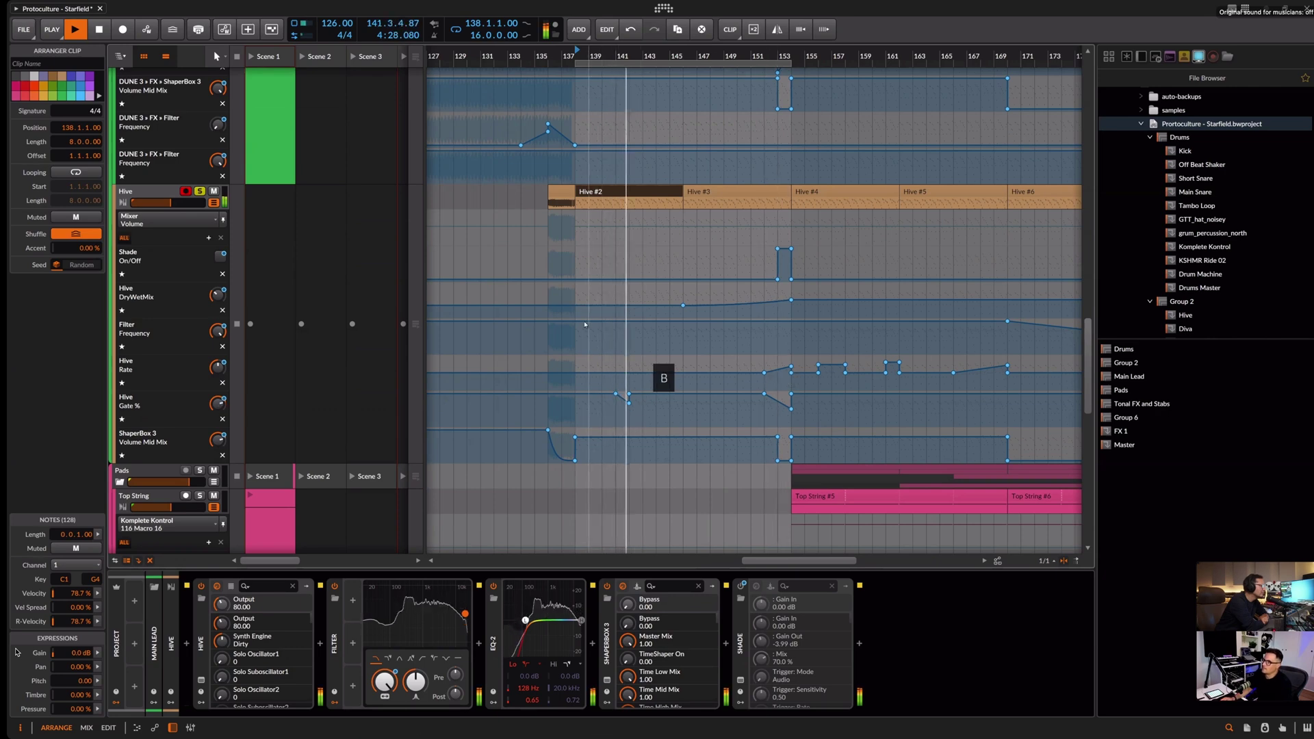
{"action": "key", "text": "f"}
{"action": "key", "text": "d"}
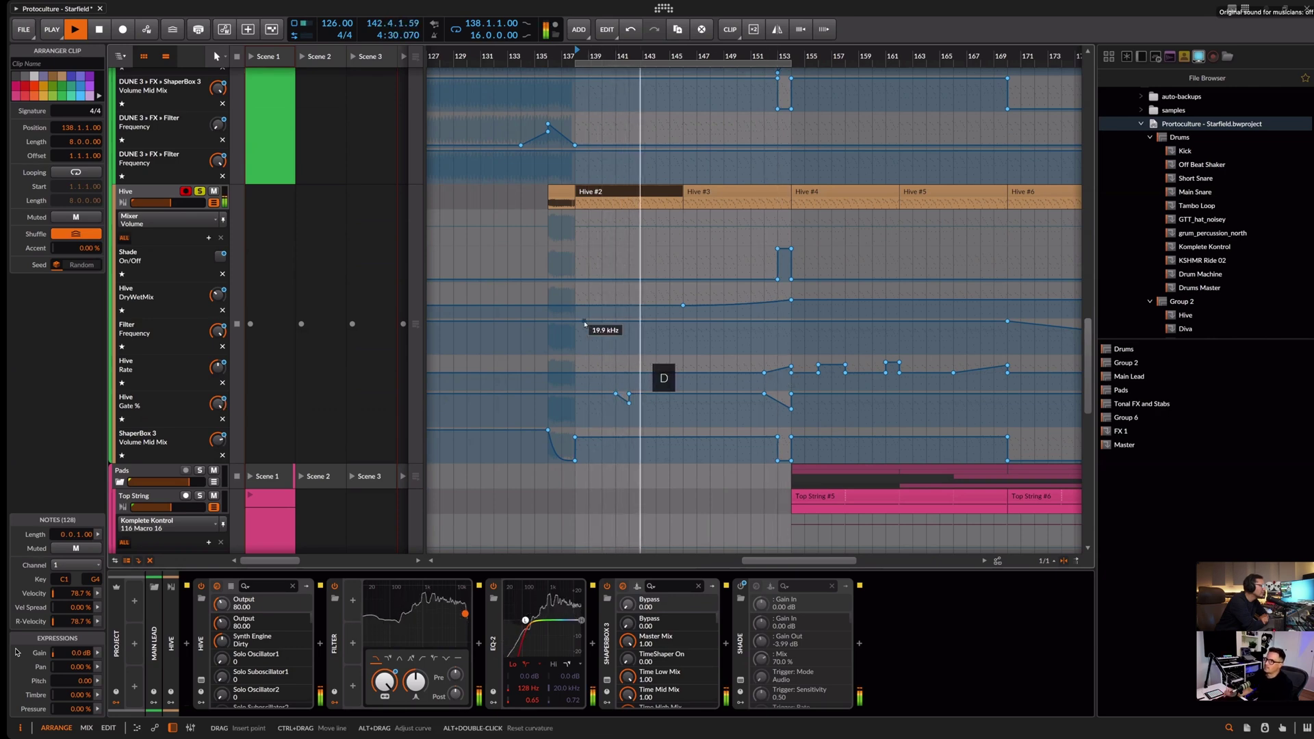
Stop playback and select the DUNE 3-bounce-4 clip, followed by the Hive #2 clip at bar 138
{"action": "key", "text": "c"}
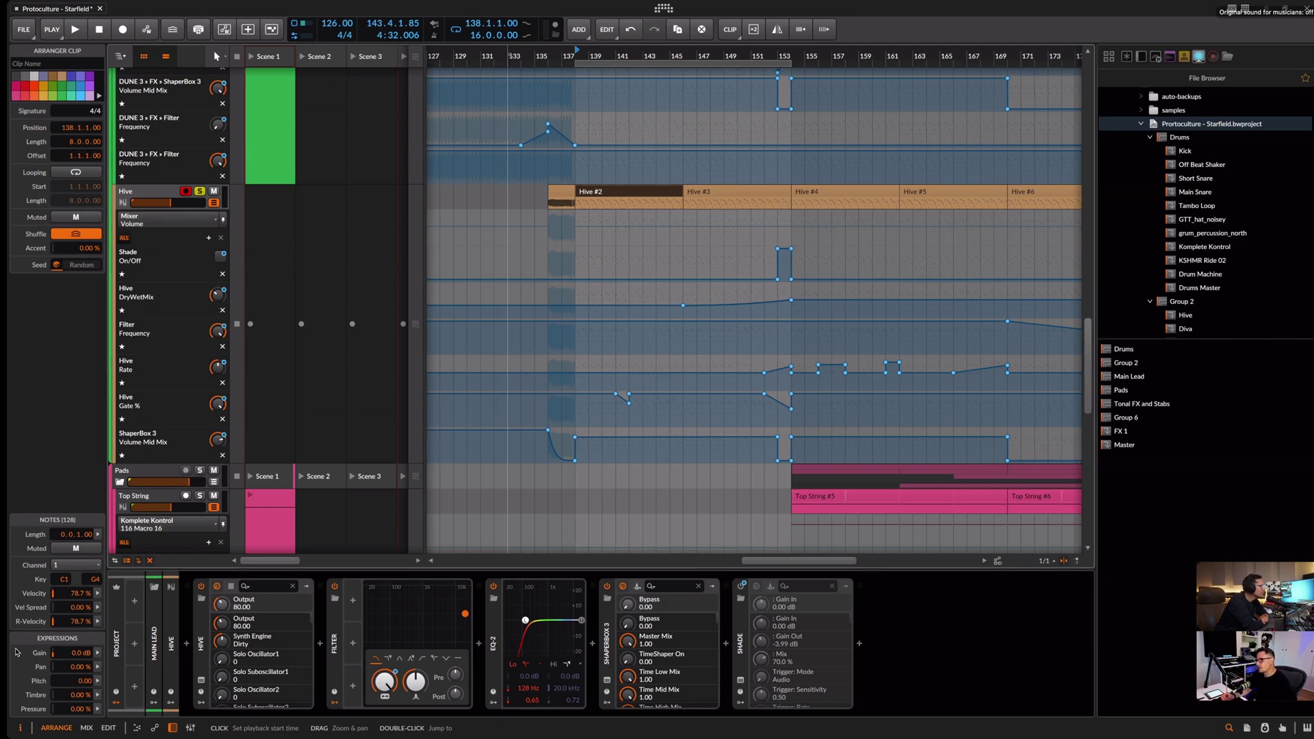
{"action": "scroll", "coordinate": [539, 193], "scroll_direction": "up", "scroll_amount": 5}
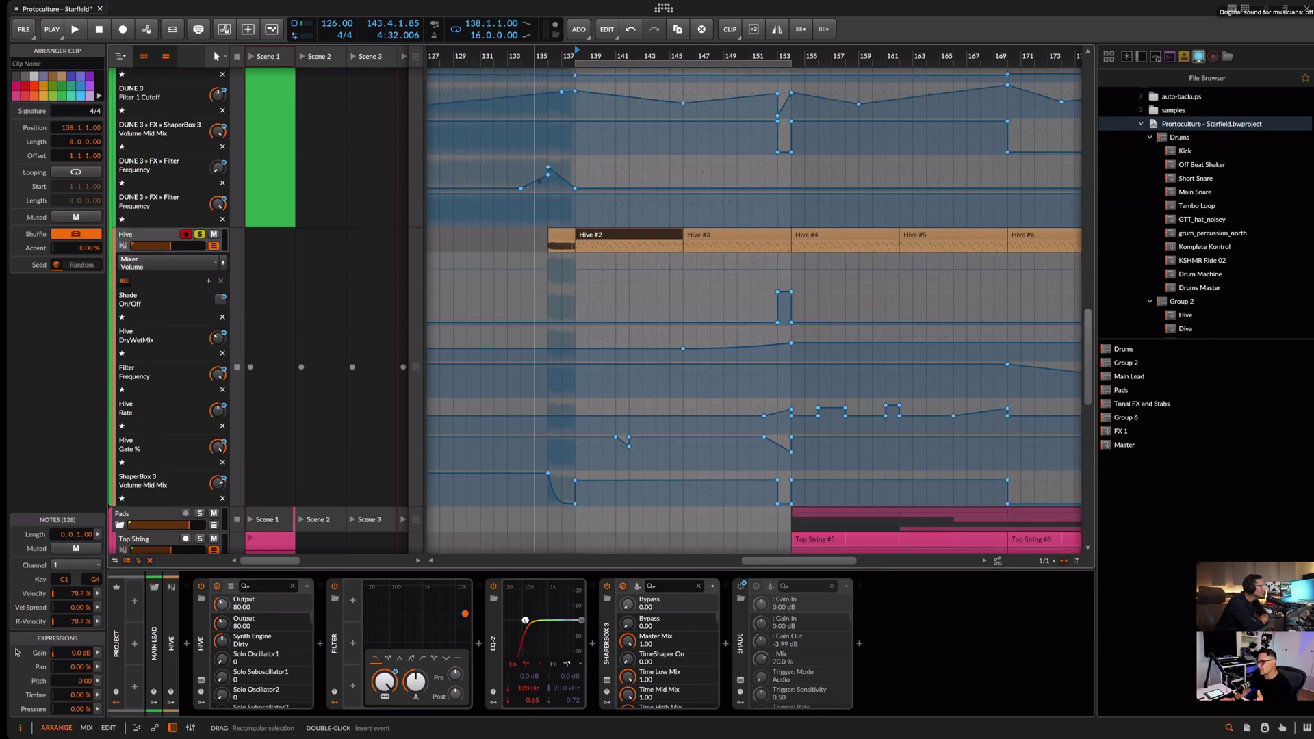
{"action": "scroll", "coordinate": [538, 193], "scroll_direction": "up", "scroll_amount": 1}
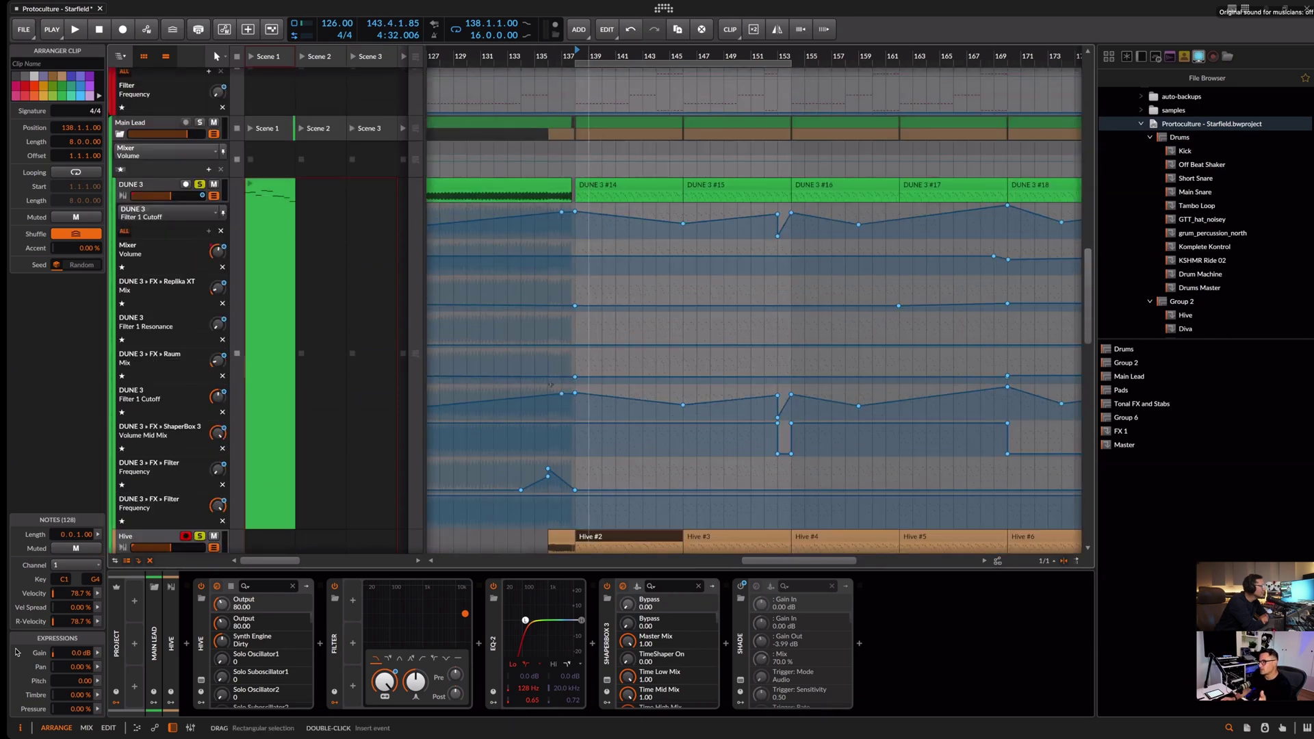
{"action": "left_click", "coordinate": [531, 210]}
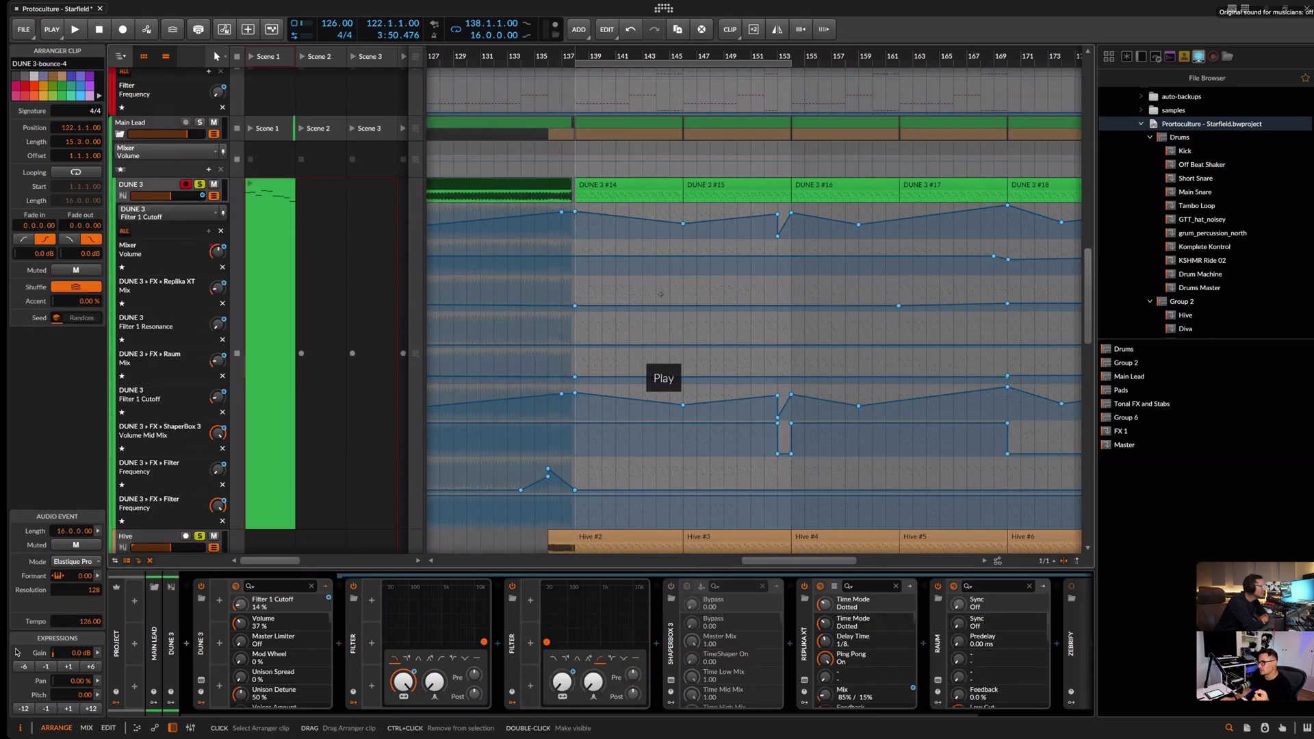
{"action": "scroll", "coordinate": [749, 248], "scroll_direction": "down", "scroll_amount": 3}
{"action": "scroll", "coordinate": [749, 247], "scroll_direction": "down", "scroll_amount": 4}
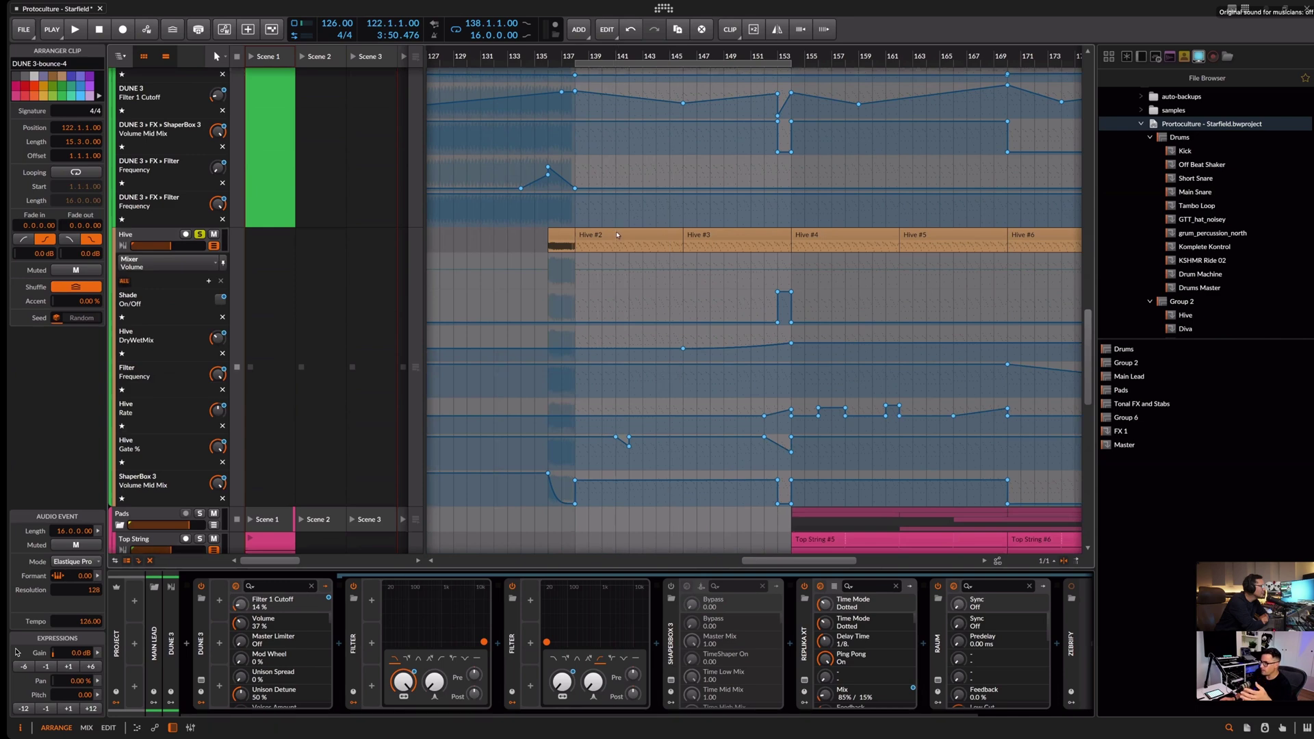
{"action": "left_click", "coordinate": [630, 235]}
Play the DUNE 3 #14 section from bar 138, toggle the Hive track's solo, and stop playback
{"action": "scroll", "coordinate": [200, 186], "scroll_direction": "up", "scroll_amount": 7}
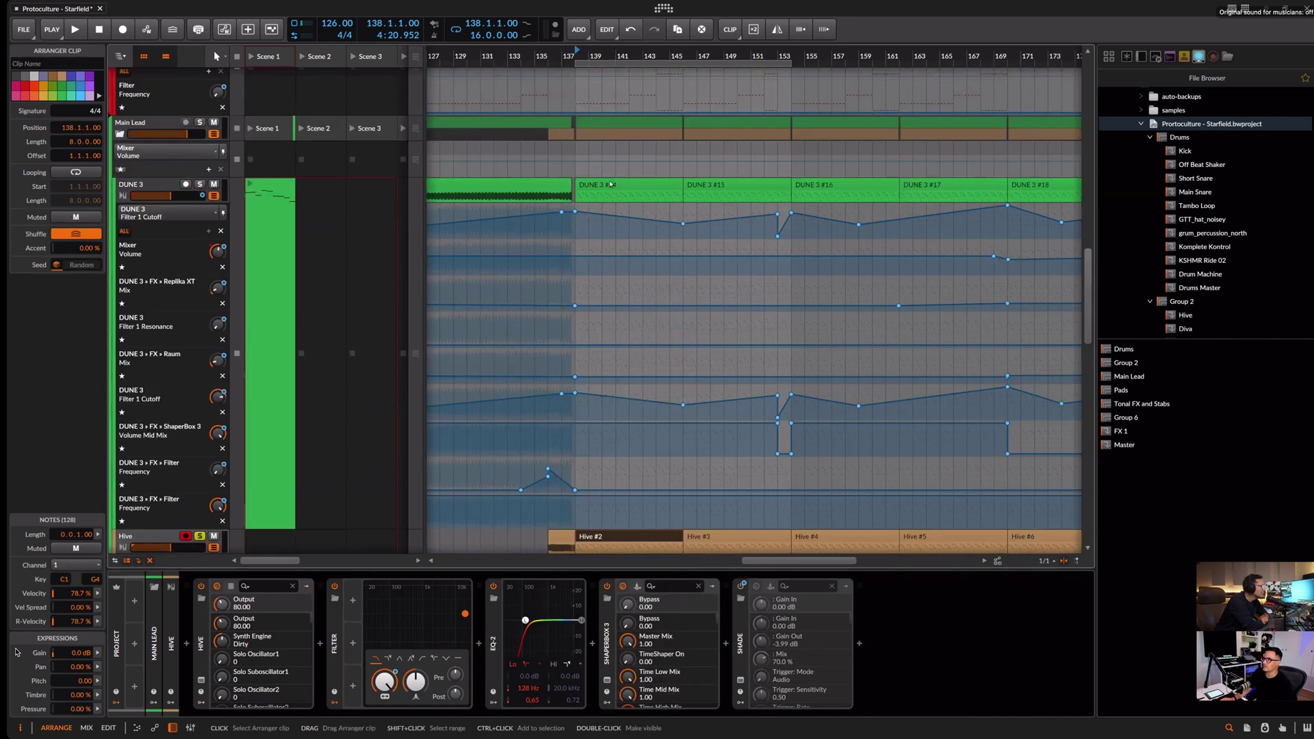
{"action": "left_click", "coordinate": [602, 186]}
{"action": "key", "text": "d"}
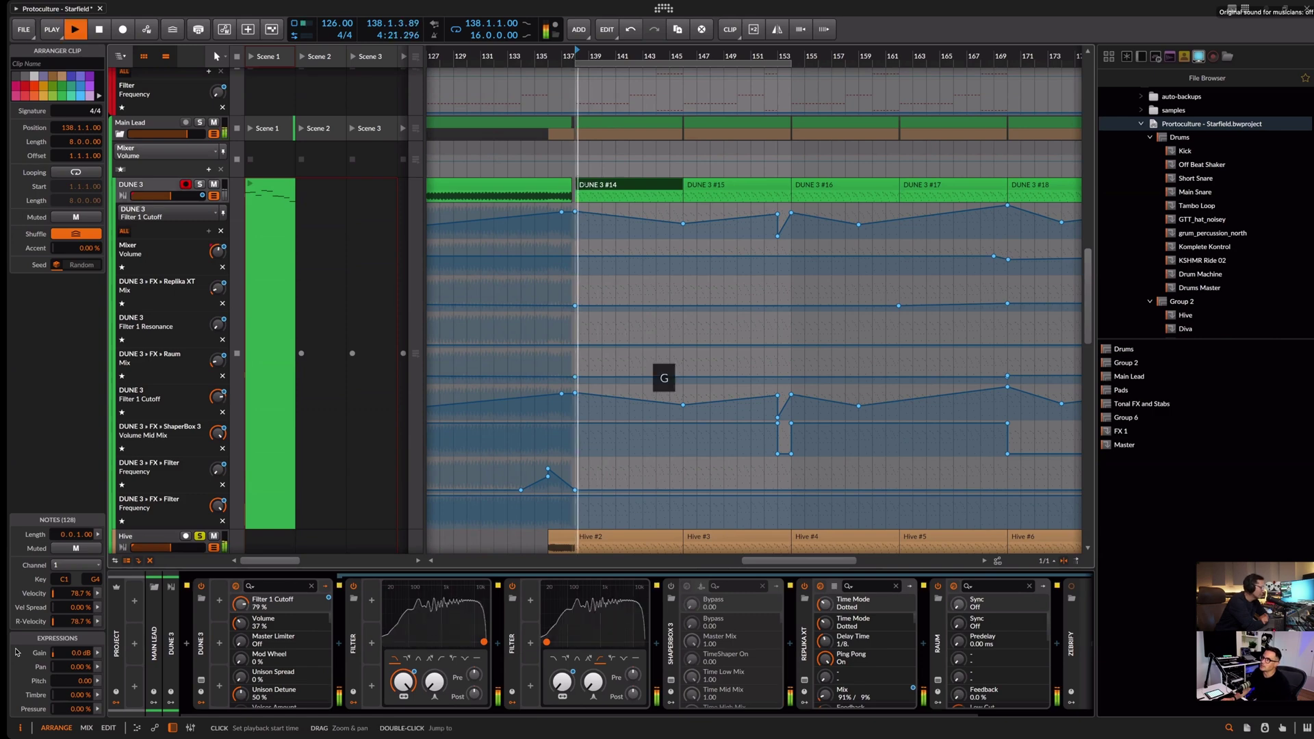
{"action": "scroll", "coordinate": [346, 470], "scroll_direction": "down", "scroll_amount": 2}
{"action": "key", "text": "b"}
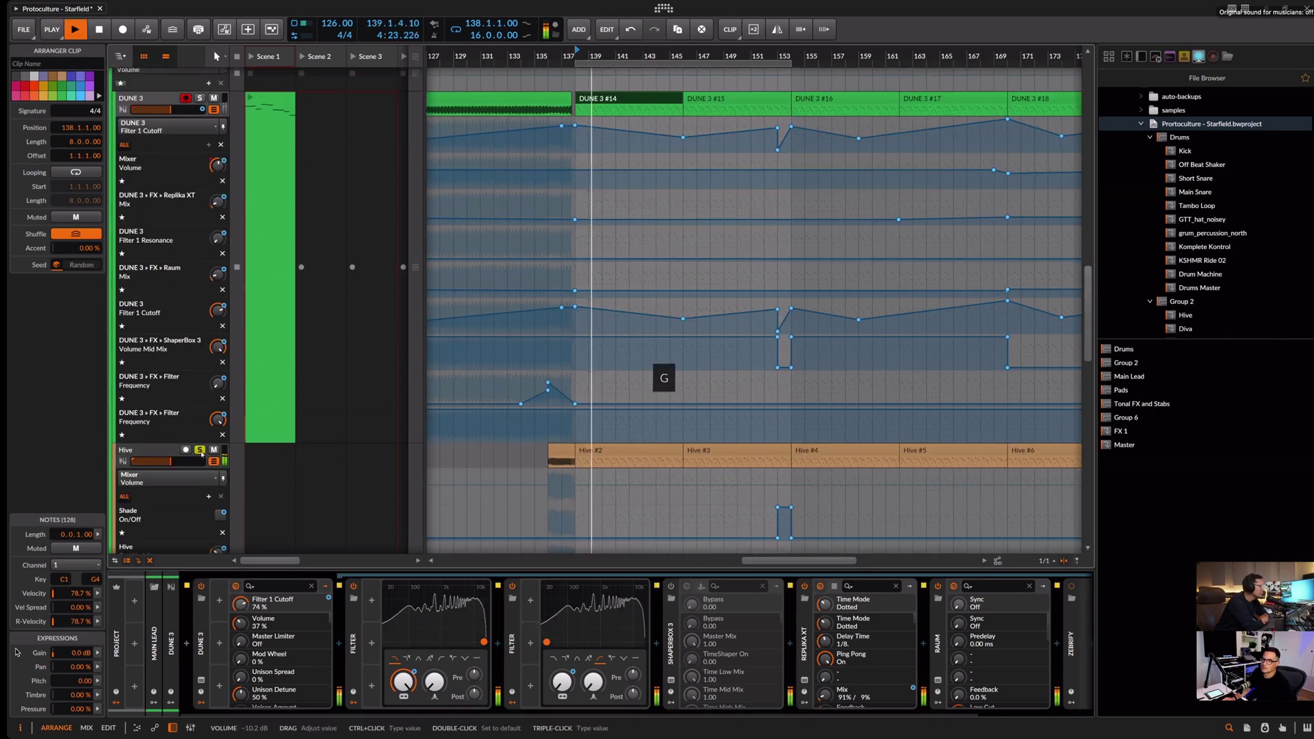
{"action": "left_click", "coordinate": [198, 452]}
{"action": "key", "text": "space"}
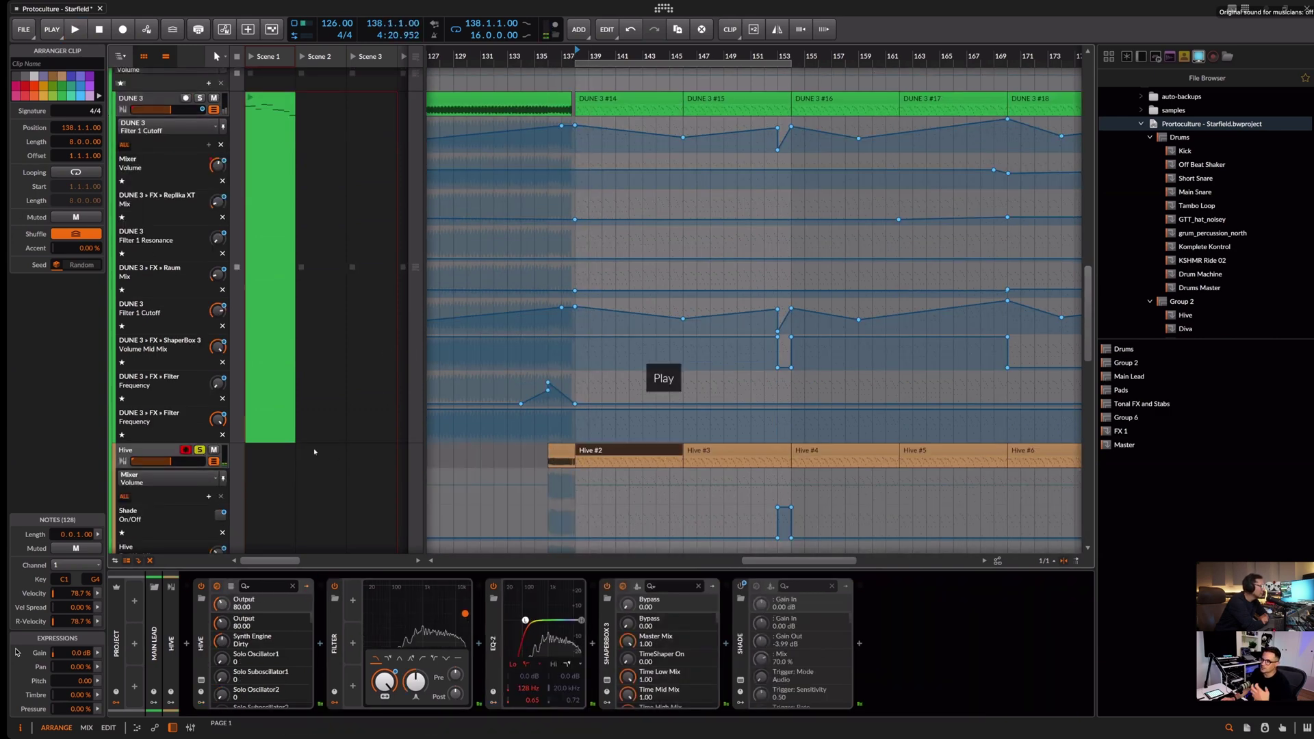
Play from bar 138 with the DUNE 3 track soloed, switch the solo back to Hive, and stop playback
{"action": "scroll", "coordinate": [362, 268], "scroll_direction": "up", "scroll_amount": 3}
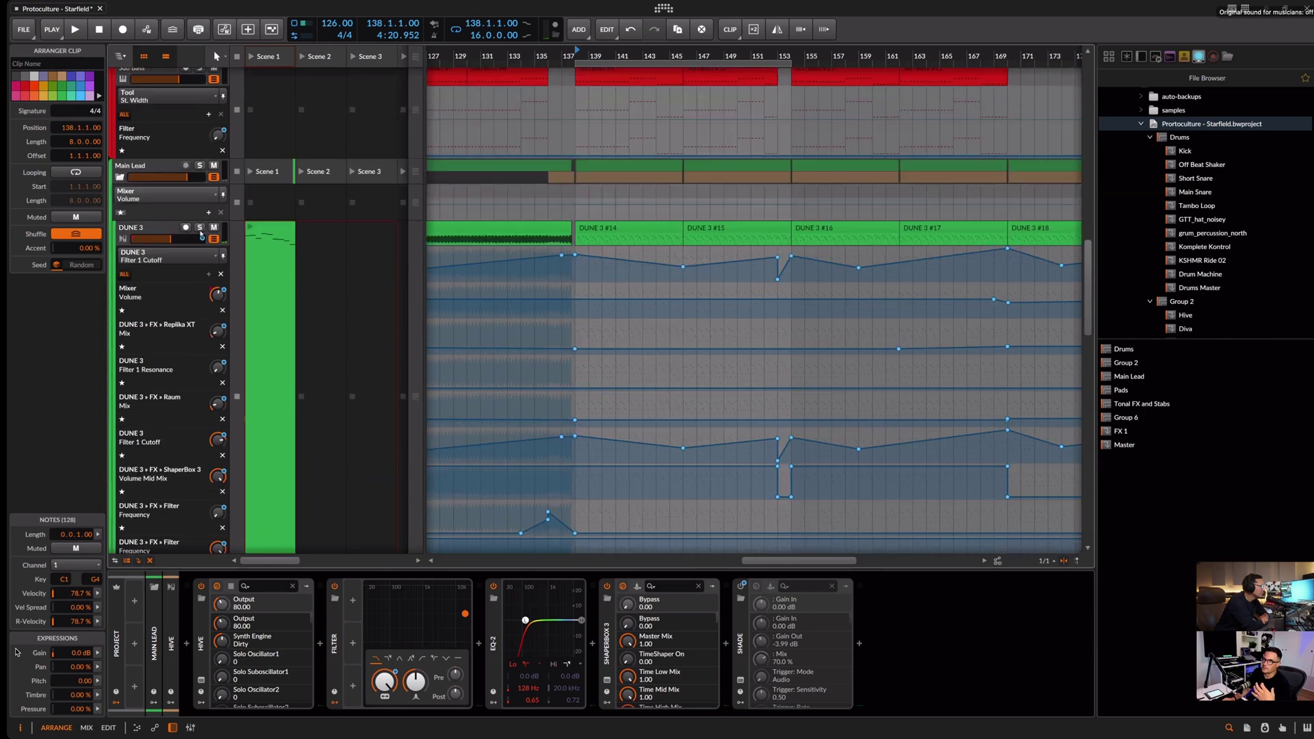
{"action": "key", "text": "b"}
{"action": "scroll", "coordinate": [200, 494], "scroll_direction": "down", "scroll_amount": 2}
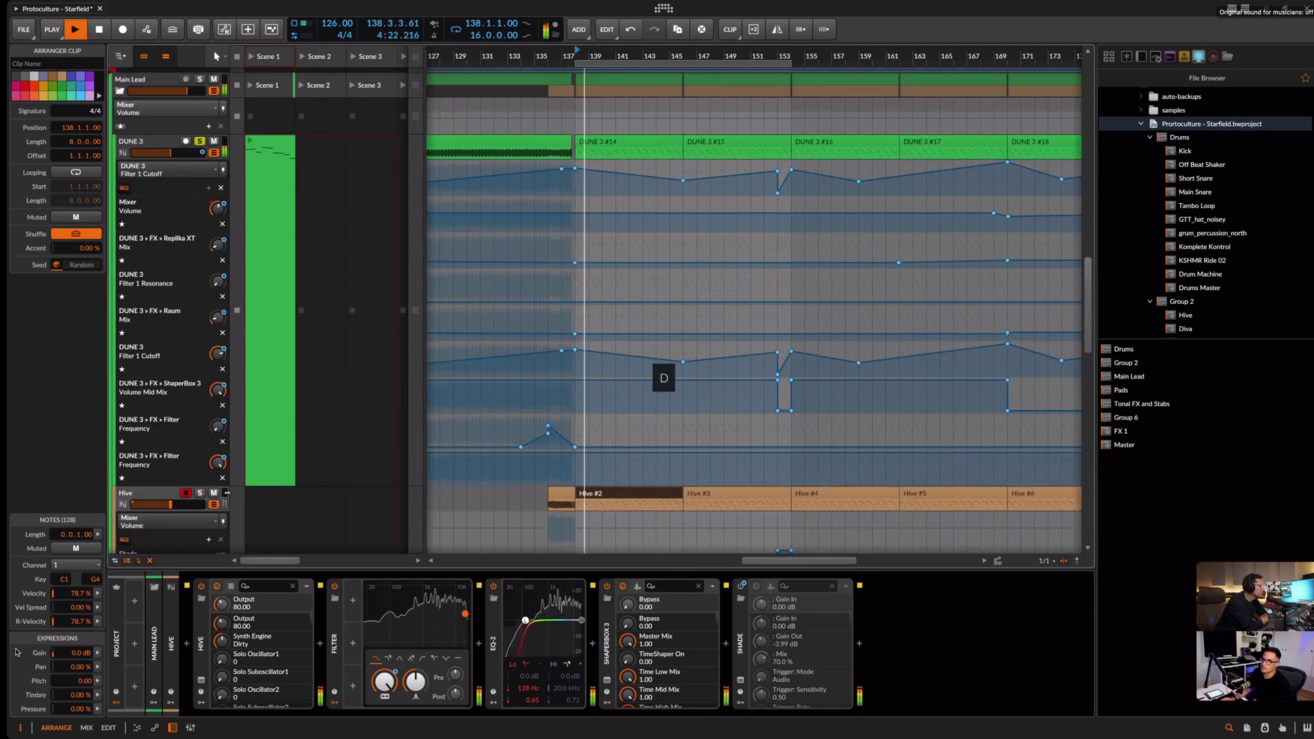
{"action": "left_click", "coordinate": [200, 494]}
{"action": "left_click", "coordinate": [200, 141]}
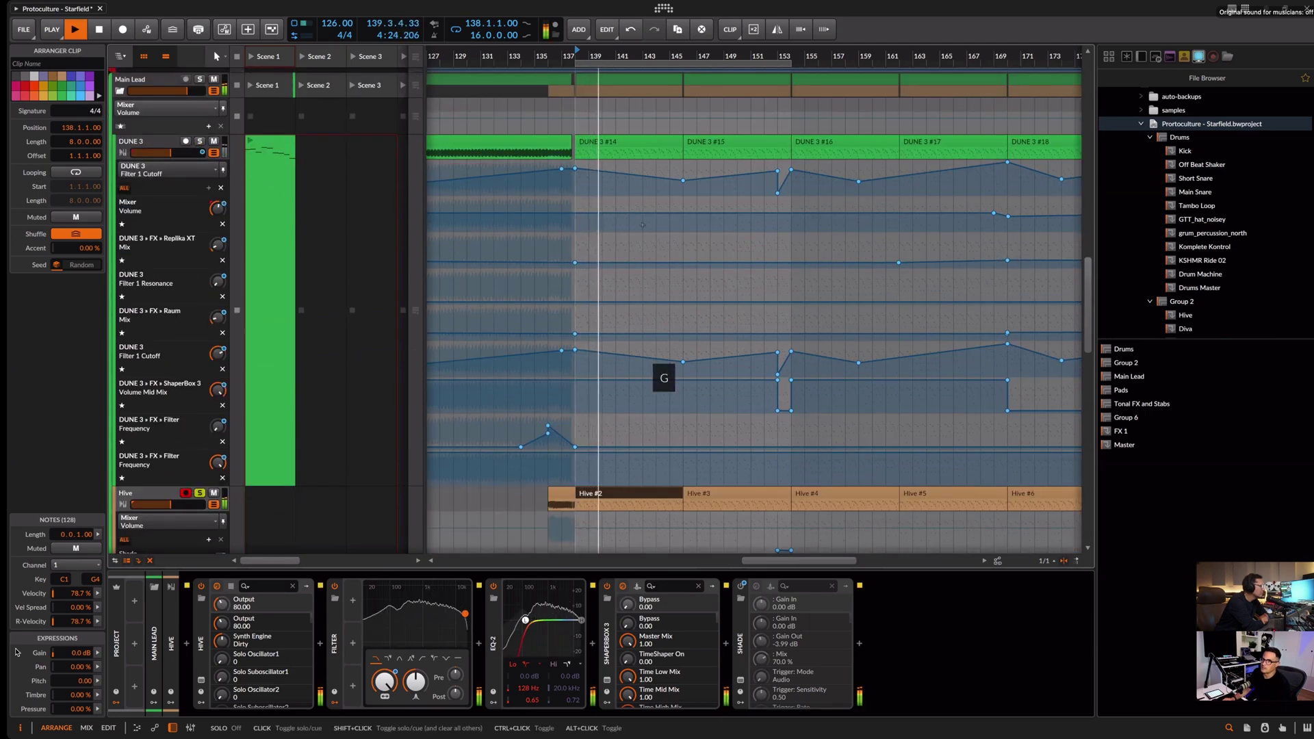
{"action": "key", "text": "space"}
{"action": "key", "text": "space"}
{"action": "key", "text": "c"}
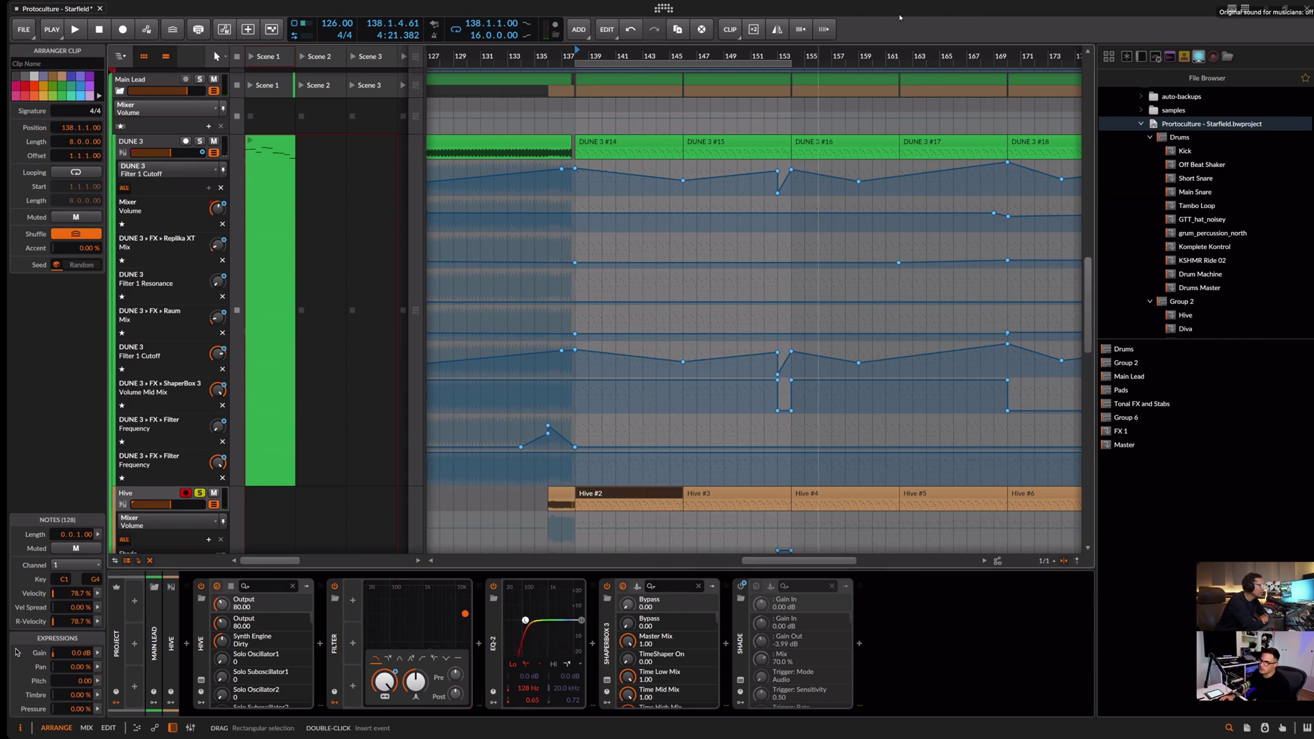
{"action": "scroll", "coordinate": [761, 311], "scroll_direction": "right", "scroll_amount": 5}
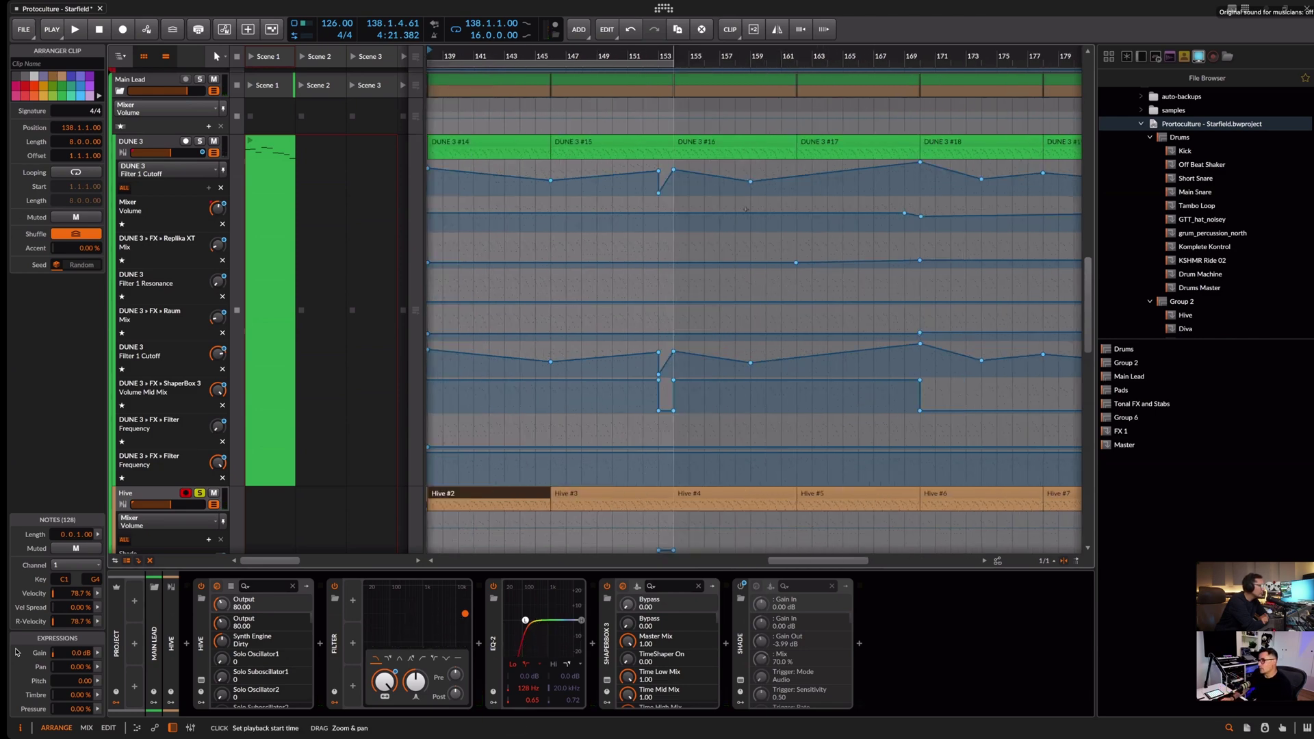
{"action": "scroll", "coordinate": [762, 311], "scroll_direction": "down", "scroll_amount": 3}
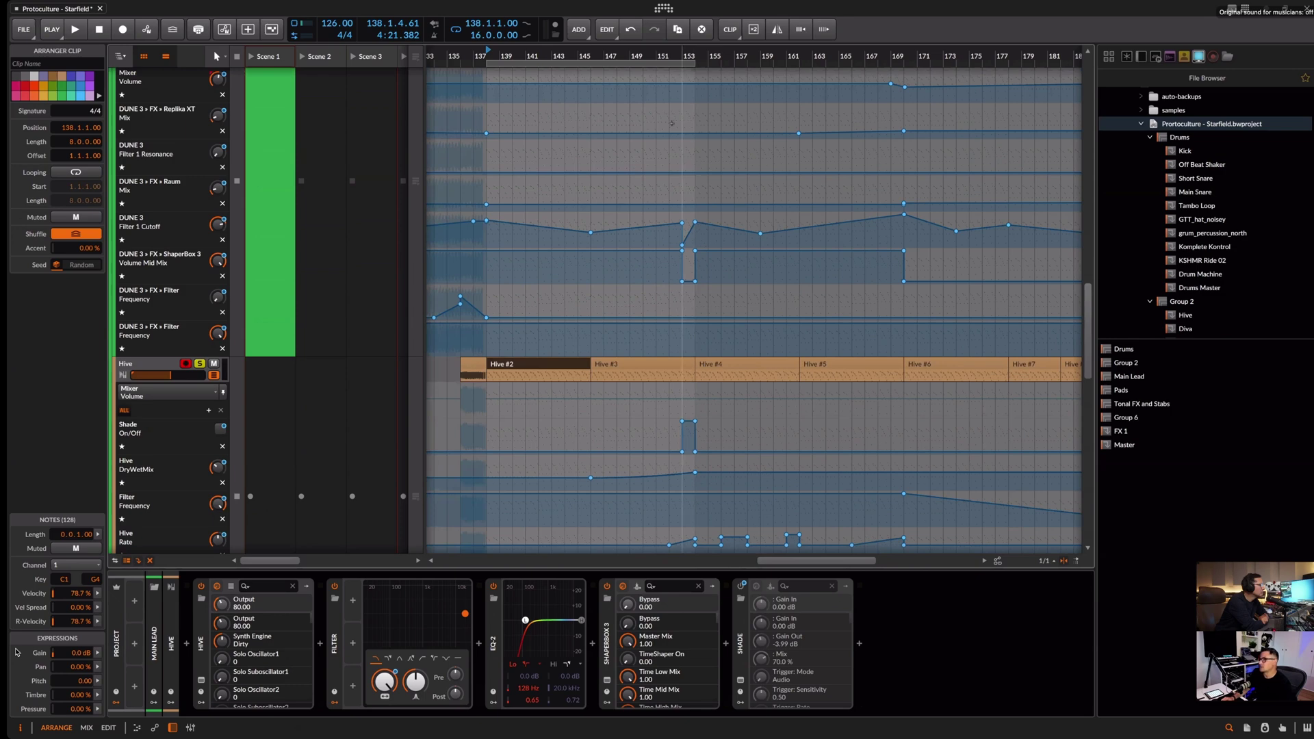
{"action": "left_click_drag", "start_coordinate": [670, 63], "coordinate": [879, 63]}
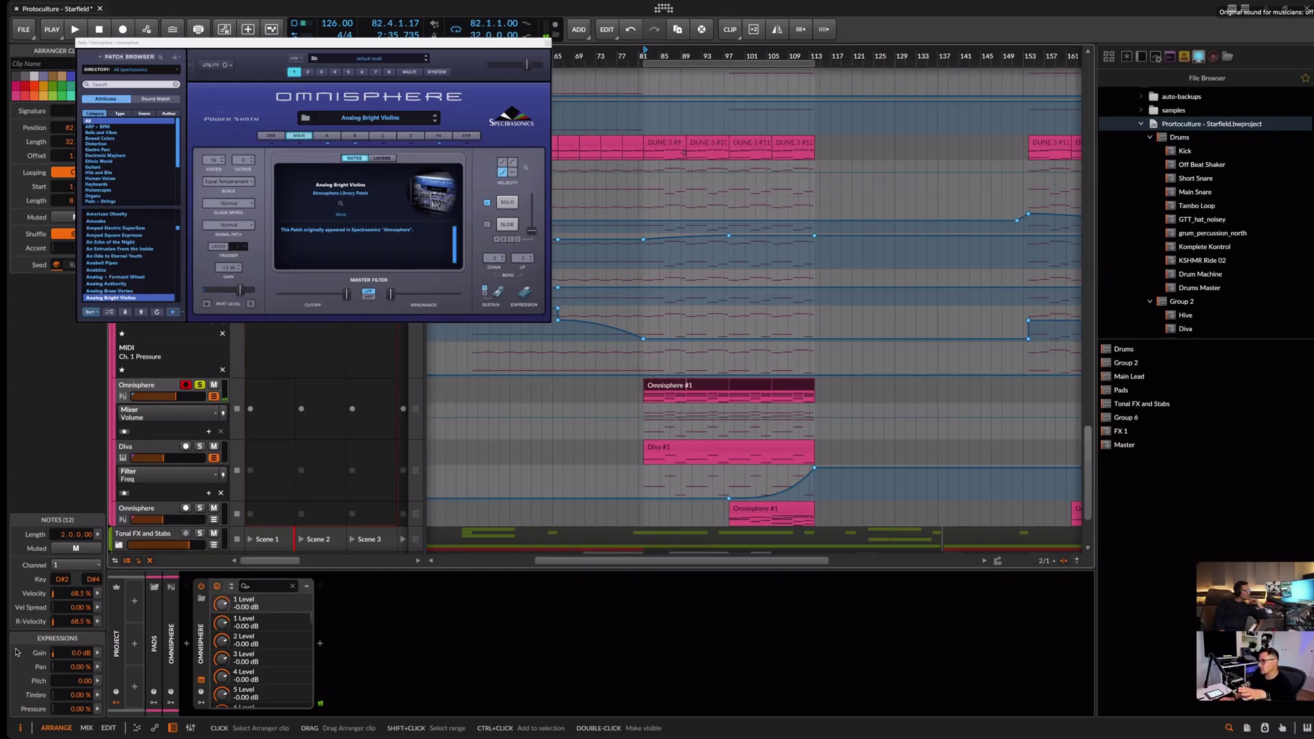
Solo the Diva pad track together with the soloed Omnisphere track and play the section from bar 82
{"action": "scroll", "coordinate": [685, 152], "scroll_direction": "up", "scroll_amount": 5}
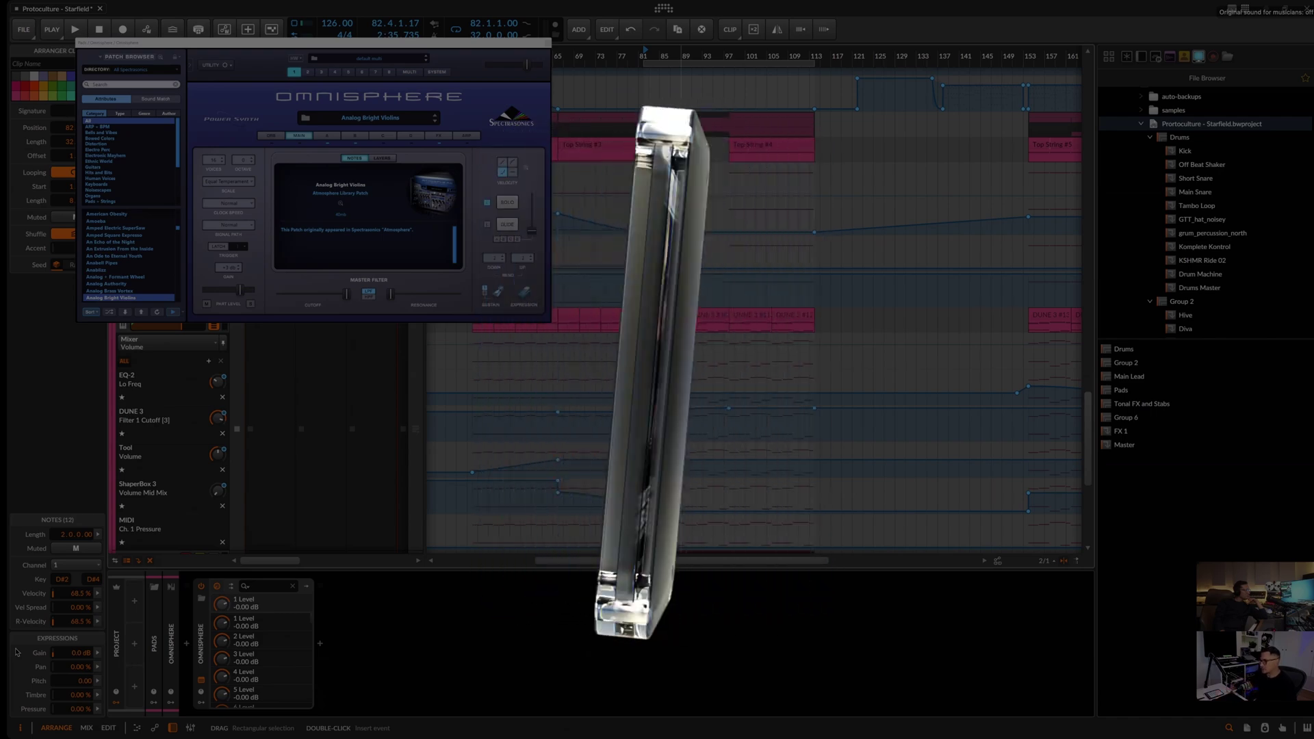
{"action": "scroll", "coordinate": [171, 438], "scroll_direction": "down", "scroll_amount": 4}
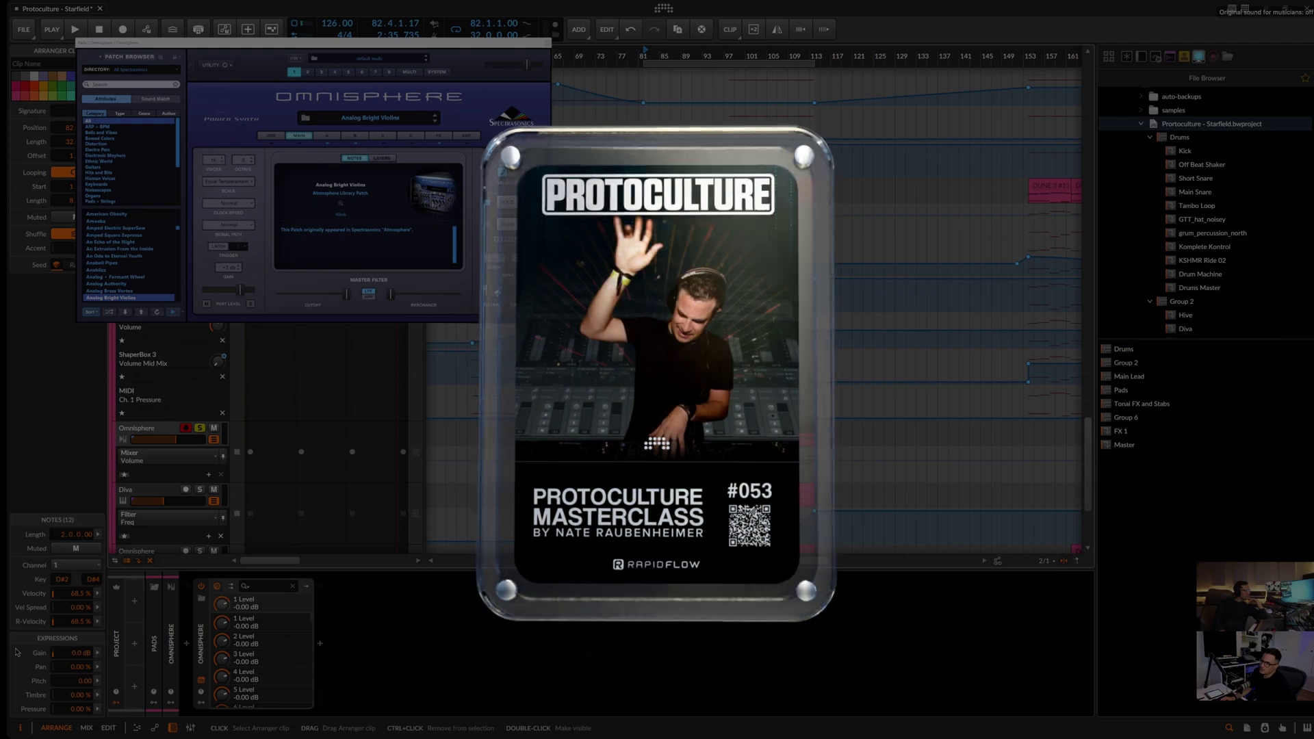
{"action": "scroll", "coordinate": [233, 443], "scroll_direction": "down", "scroll_amount": 1}
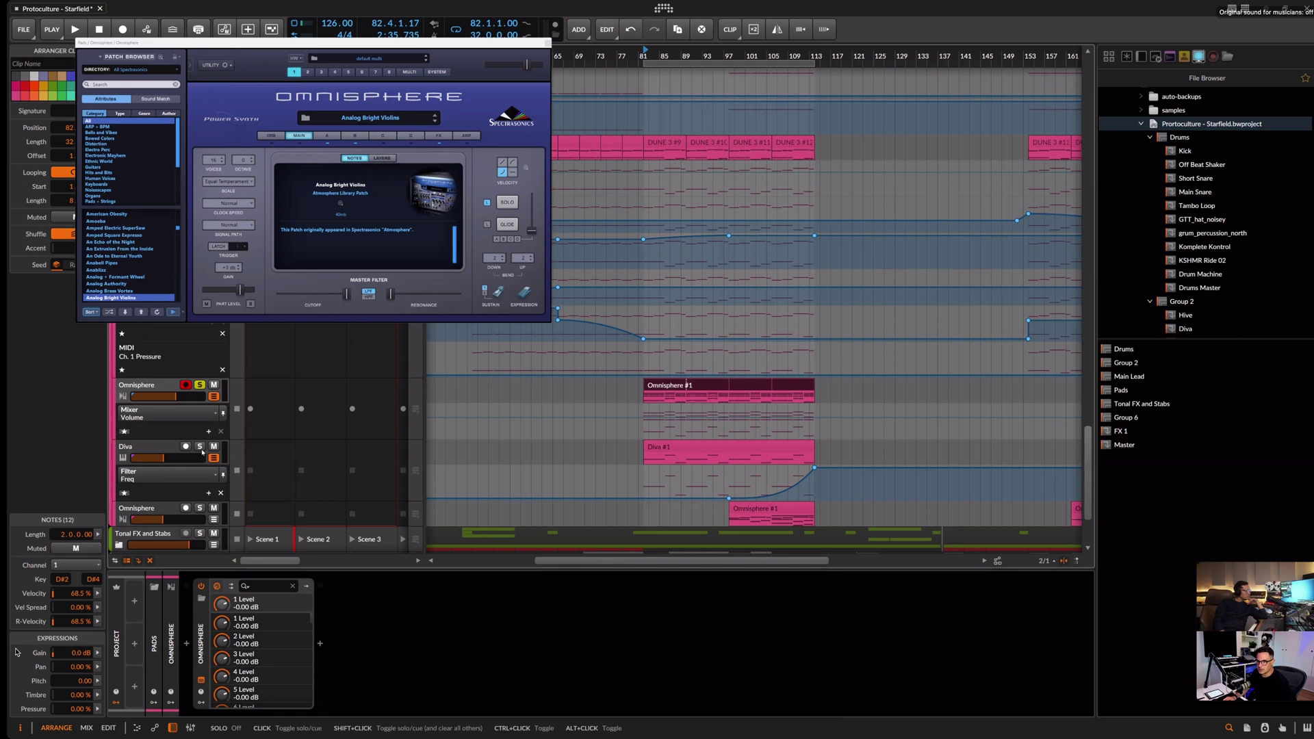
{"action": "left_click", "coordinate": [200, 447]}
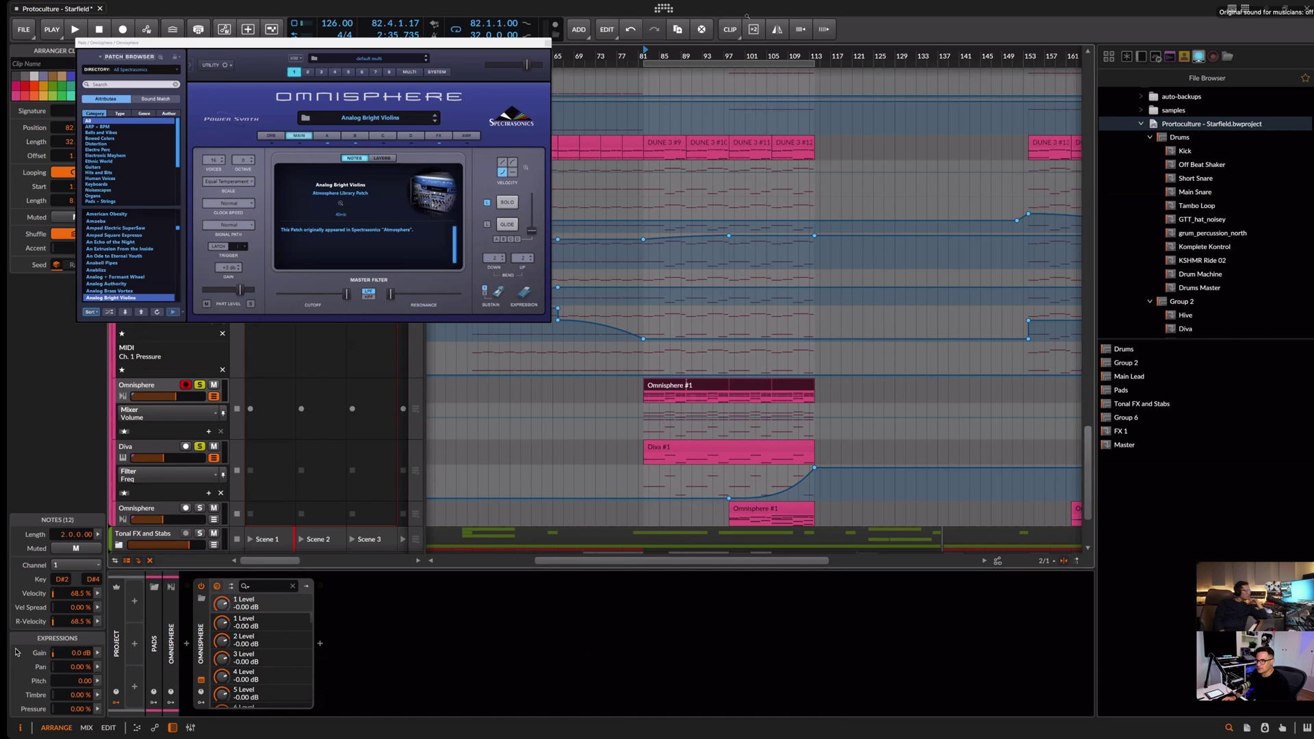
{"action": "key", "text": "space"}
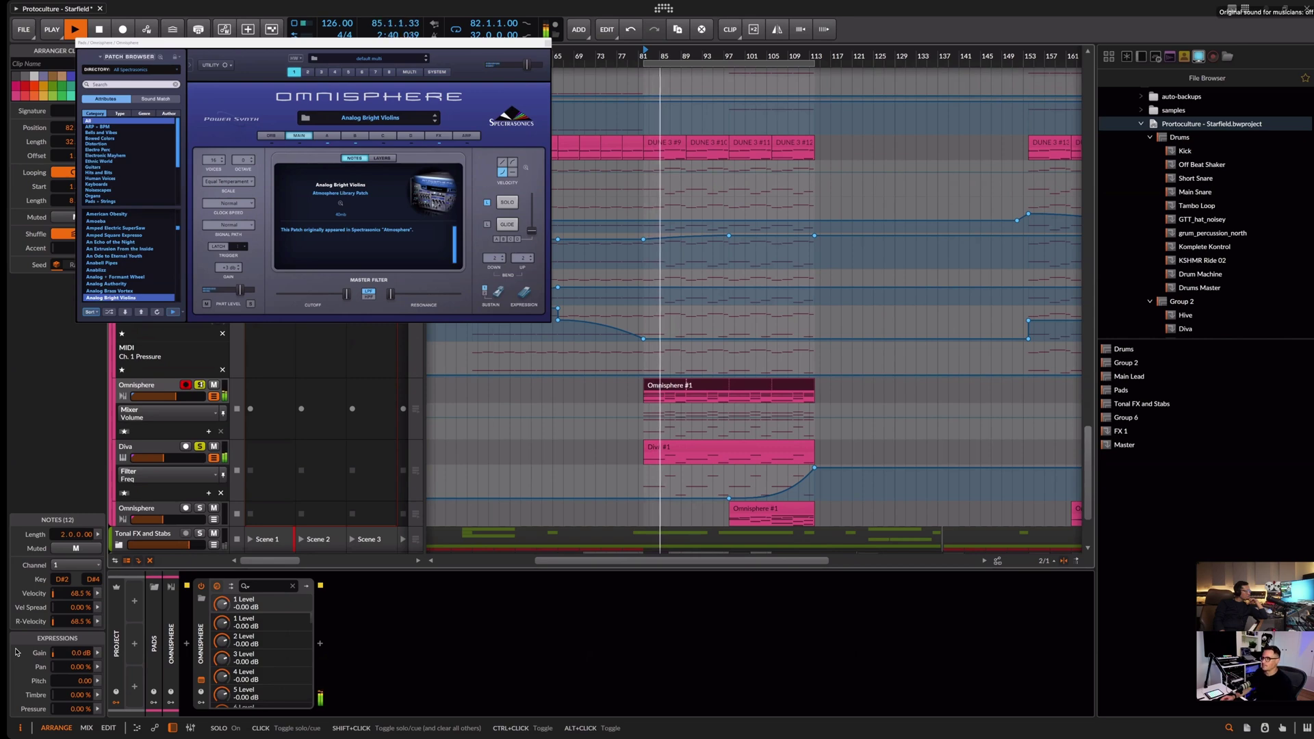
Open the Diva plugin window, move it below the Omnisphere window, and look at its preset browser
{"action": "key", "text": "Down"}
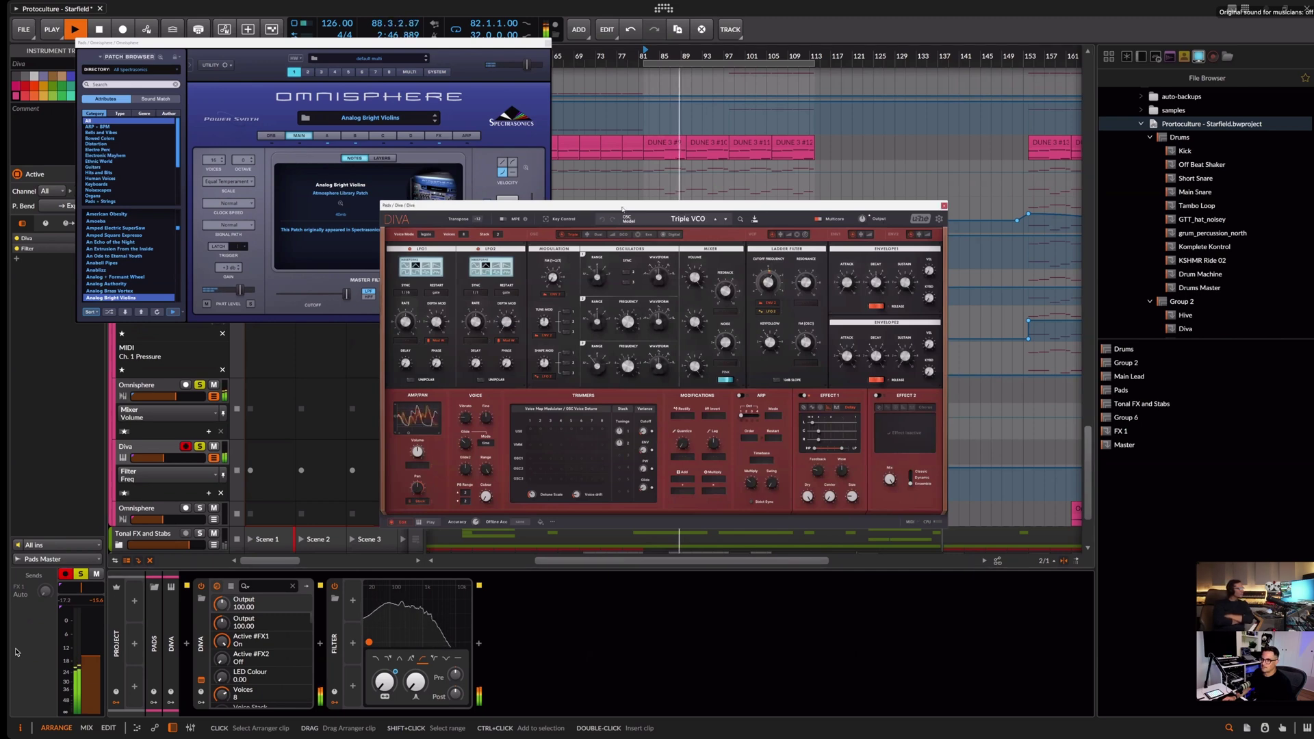
{"action": "left_click_drag", "start_coordinate": [479, 205], "coordinate": [130, 322]}
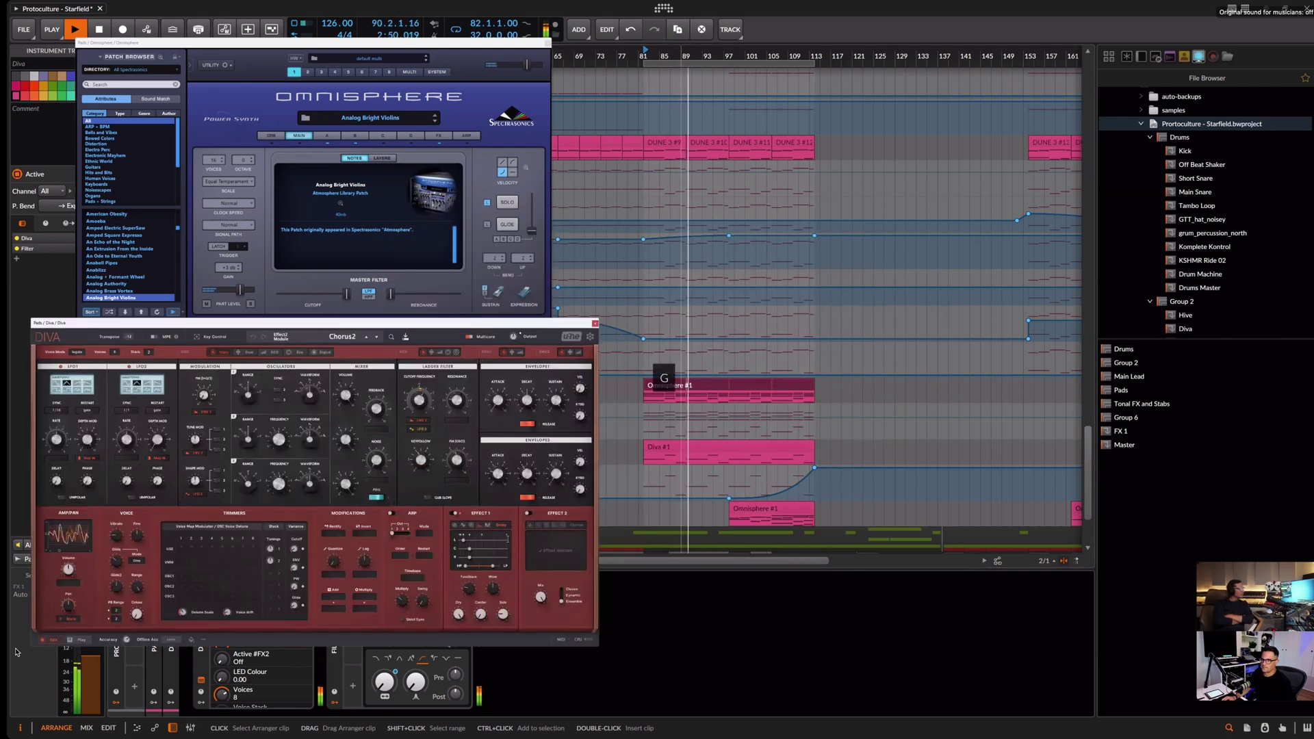
{"action": "left_click", "coordinate": [391, 337]}
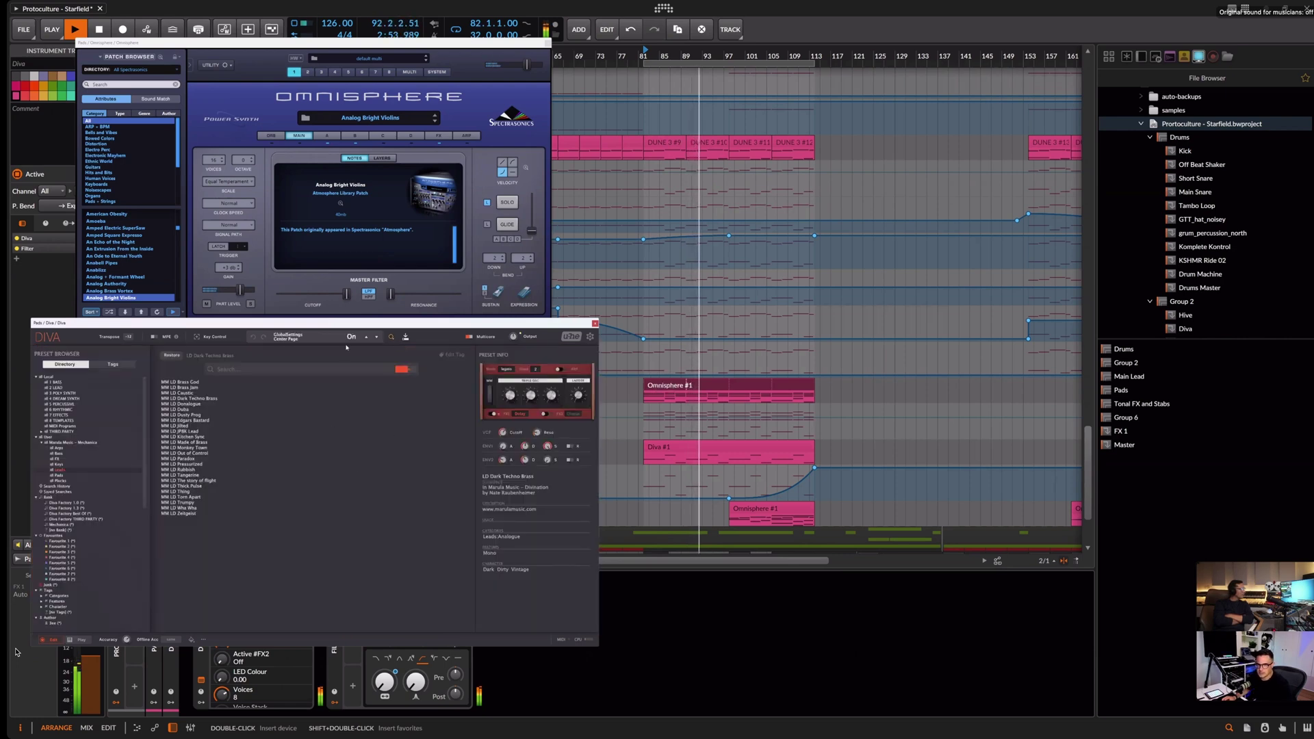
{"action": "left_click", "coordinate": [474, 459]}
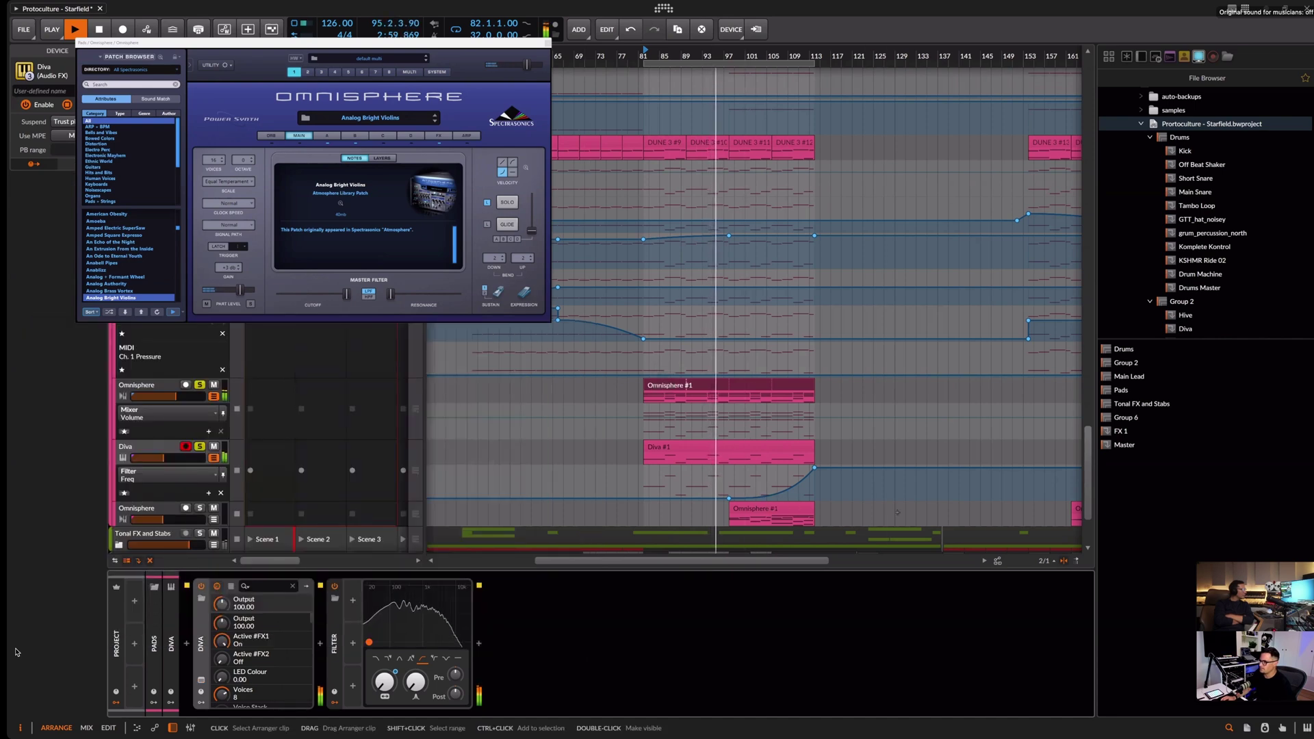
Select the Diva #1 clip and stop playback
{"action": "key", "text": "Down"}
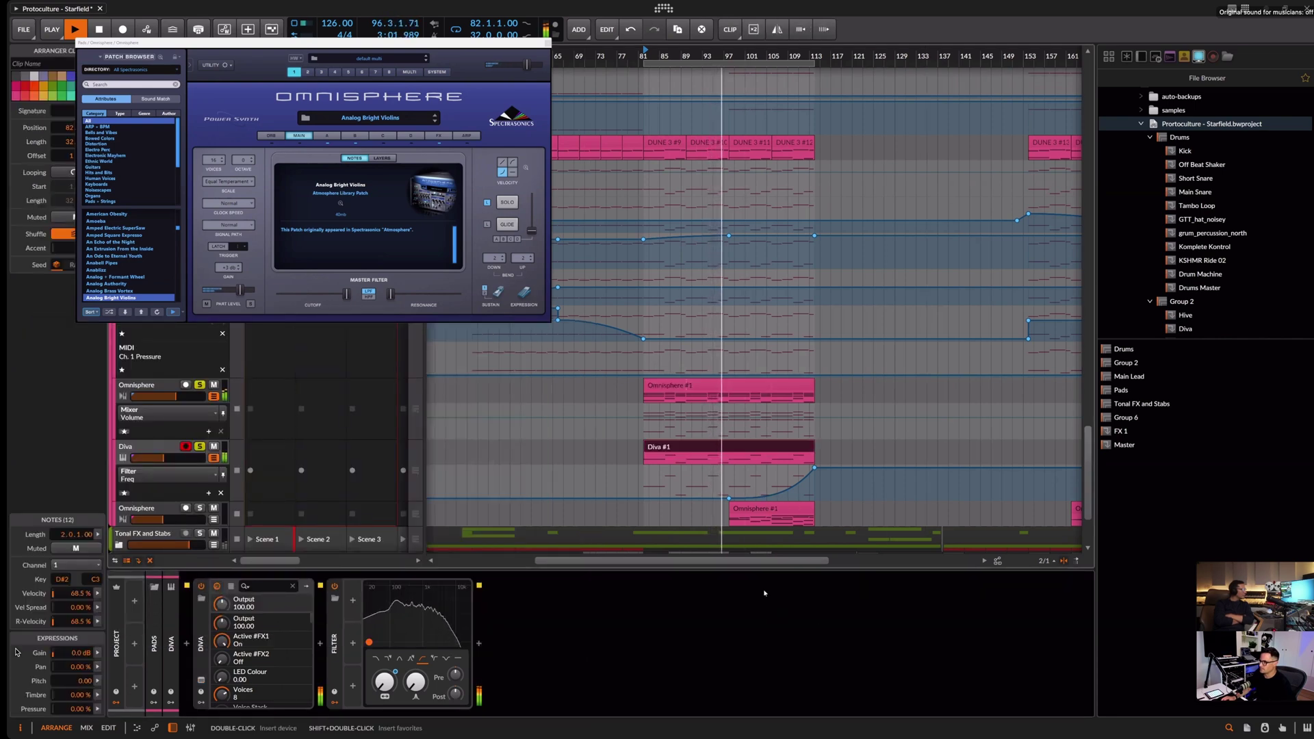
{"action": "key", "text": "space"}
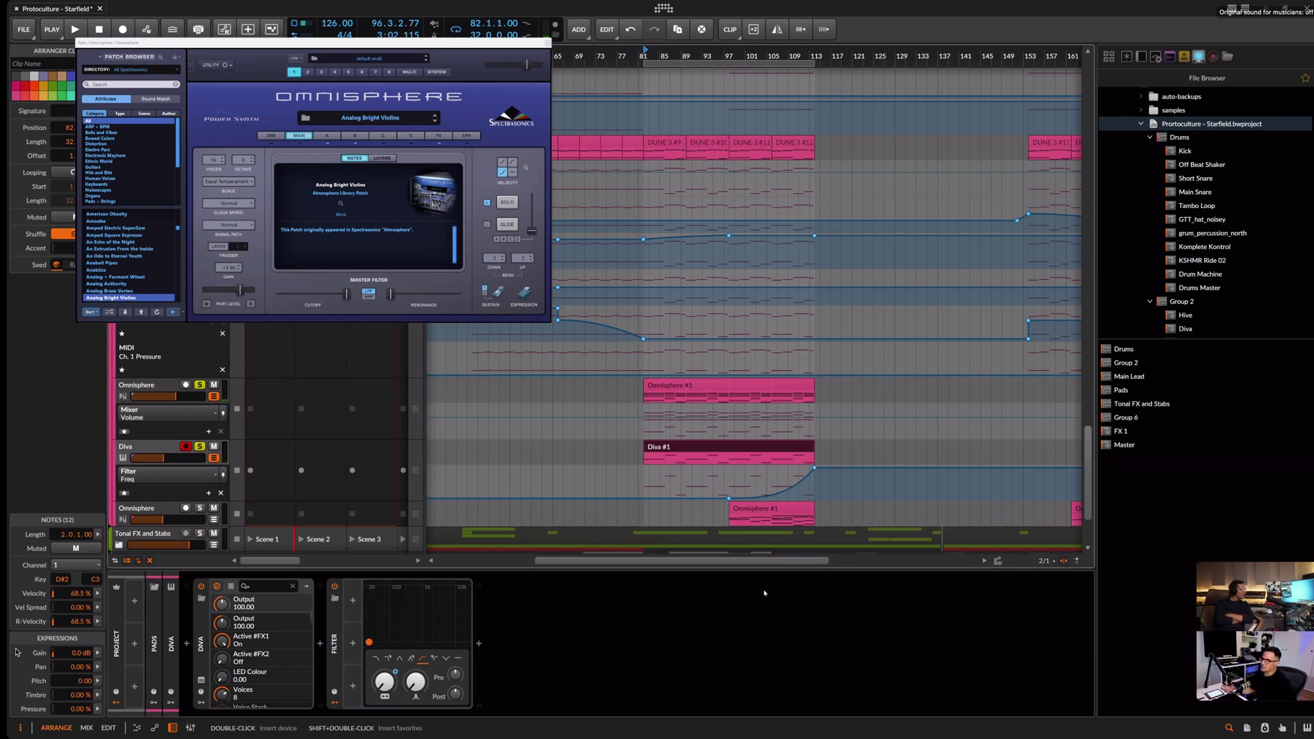
{"action": "left_click", "coordinate": [661, 143]}
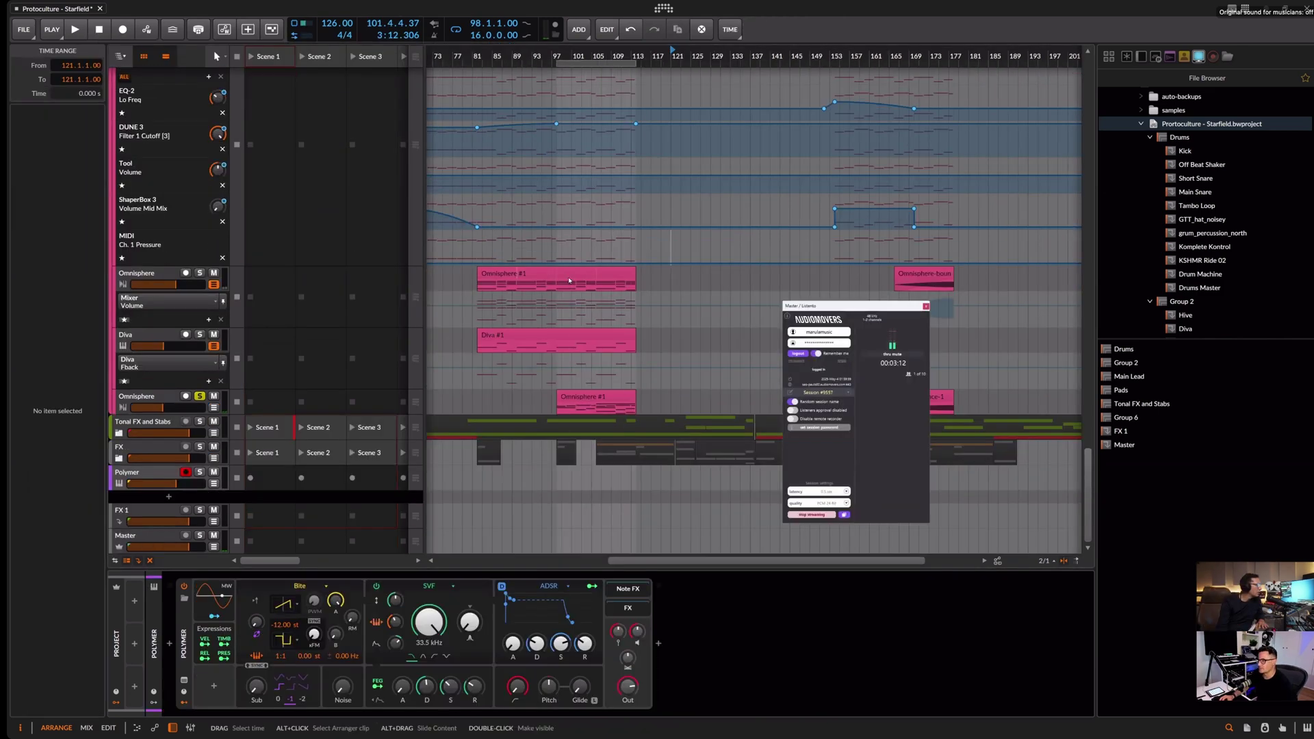
Select the Omnisphere #1 clip at bar 82, turn off the lower Omnisphere track's solo, and play from bar 98
{"action": "left_click", "coordinate": [520, 277]}
{"action": "left_click", "coordinate": [199, 396]}
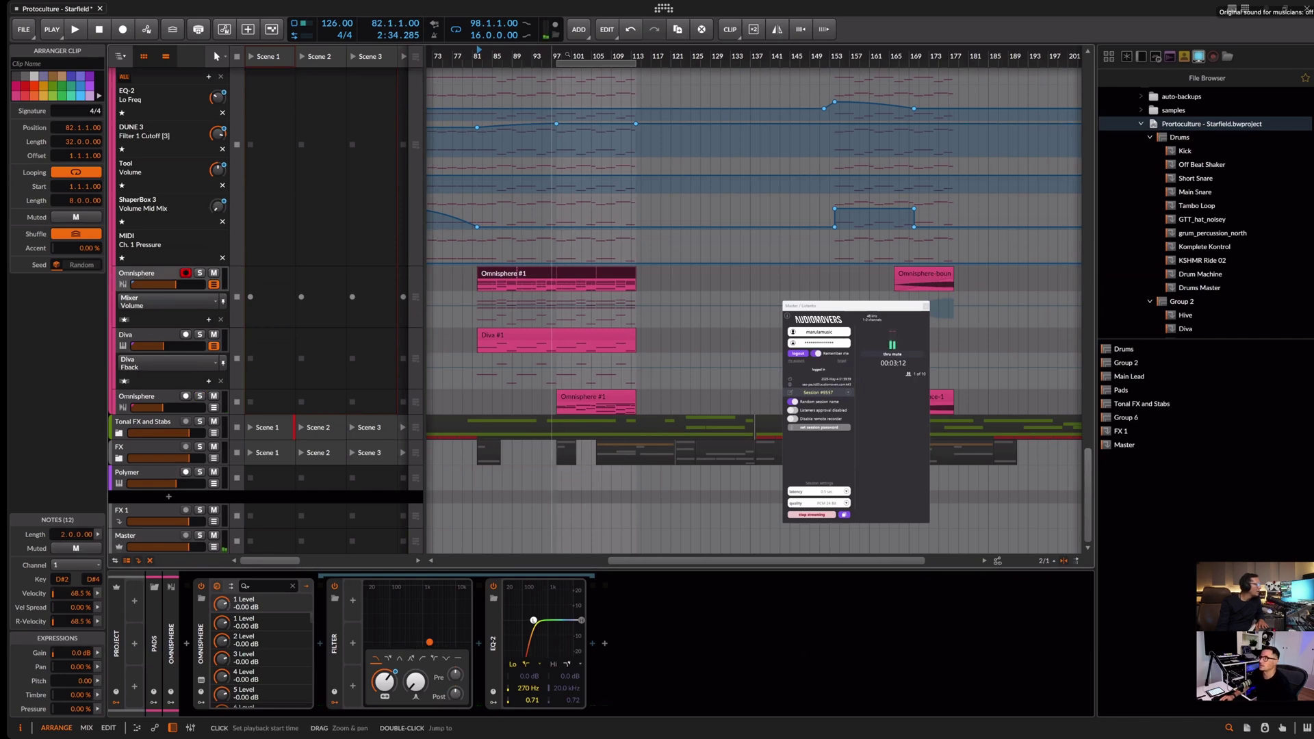
{"action": "scroll", "coordinate": [546, 56], "scroll_direction": "up", "scroll_amount": 6}
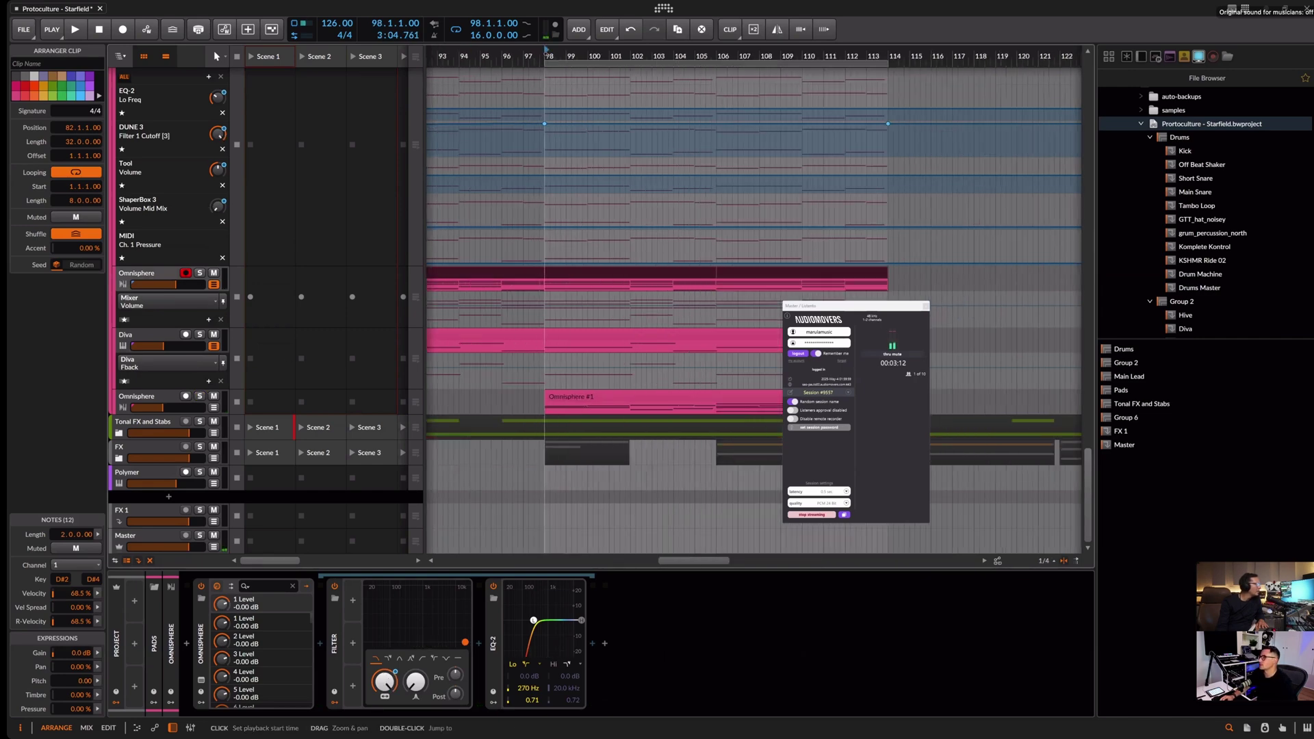
{"action": "key", "text": "space"}
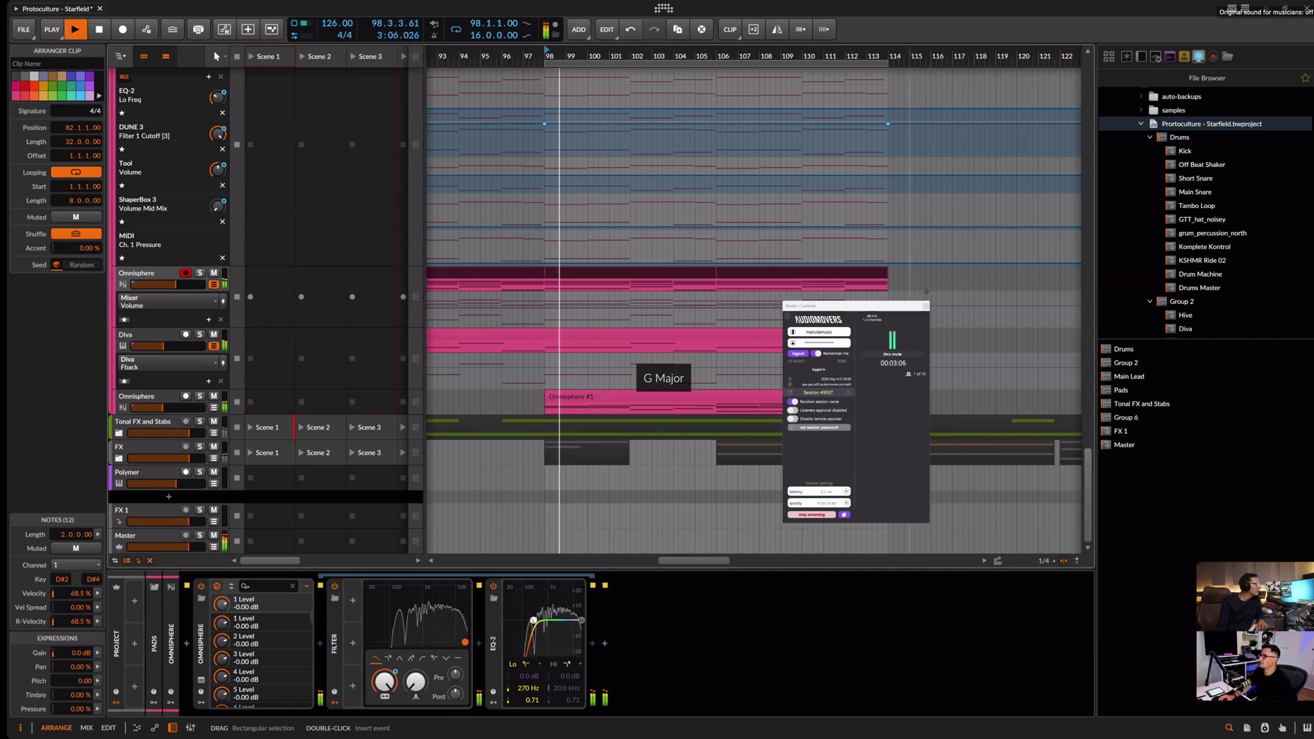
Turn off the Pads group's solo during playback and return to the Omnisphere and Diva pad tracks
{"action": "scroll", "coordinate": [171, 273], "scroll_direction": "up", "scroll_amount": 8}
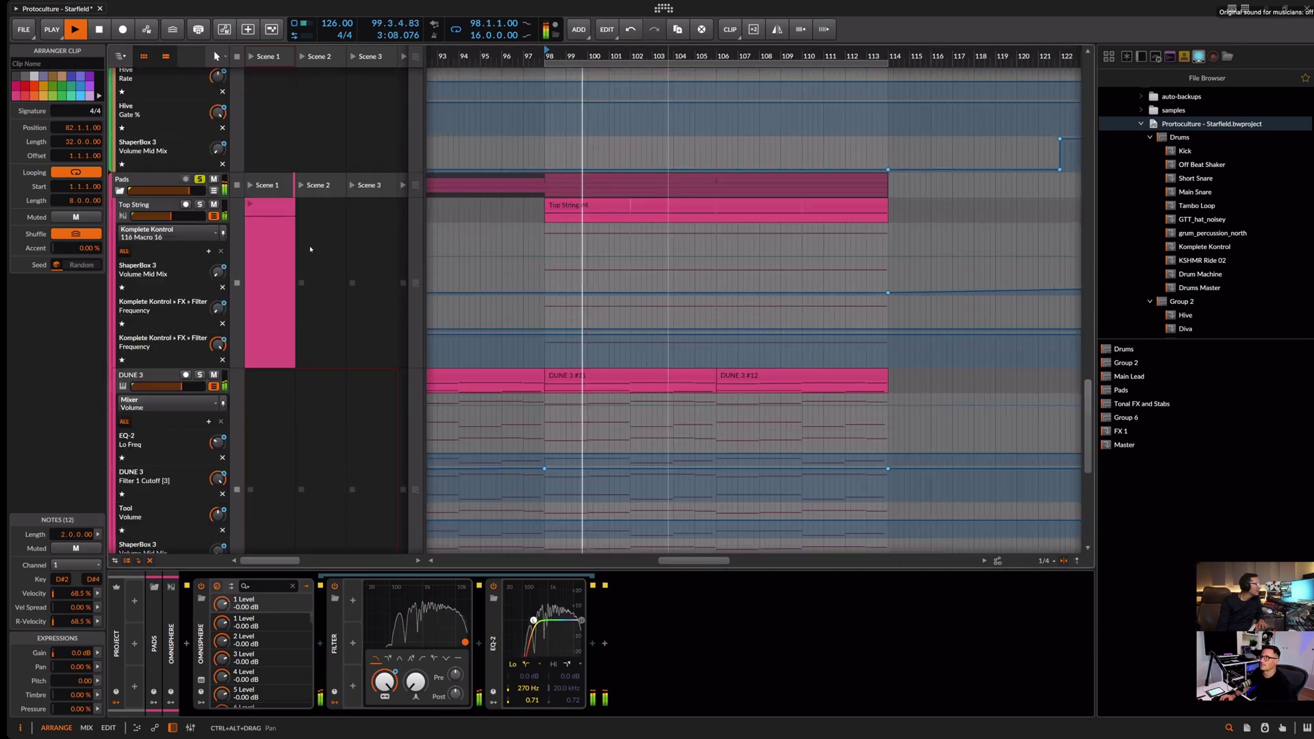
{"action": "left_click", "coordinate": [199, 179]}
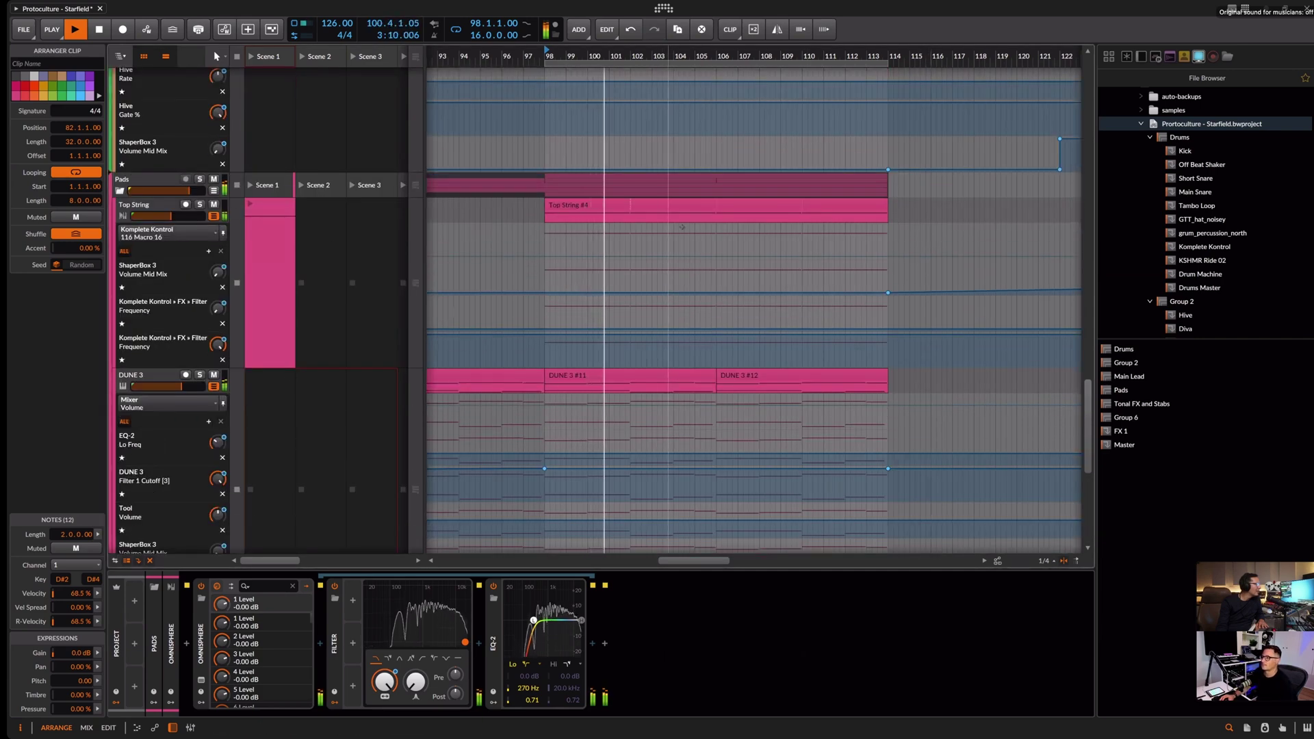
{"action": "scroll", "coordinate": [562, 308], "scroll_direction": "down", "scroll_amount": 1}
{"action": "scroll", "coordinate": [595, 56], "scroll_direction": "down", "scroll_amount": 5}
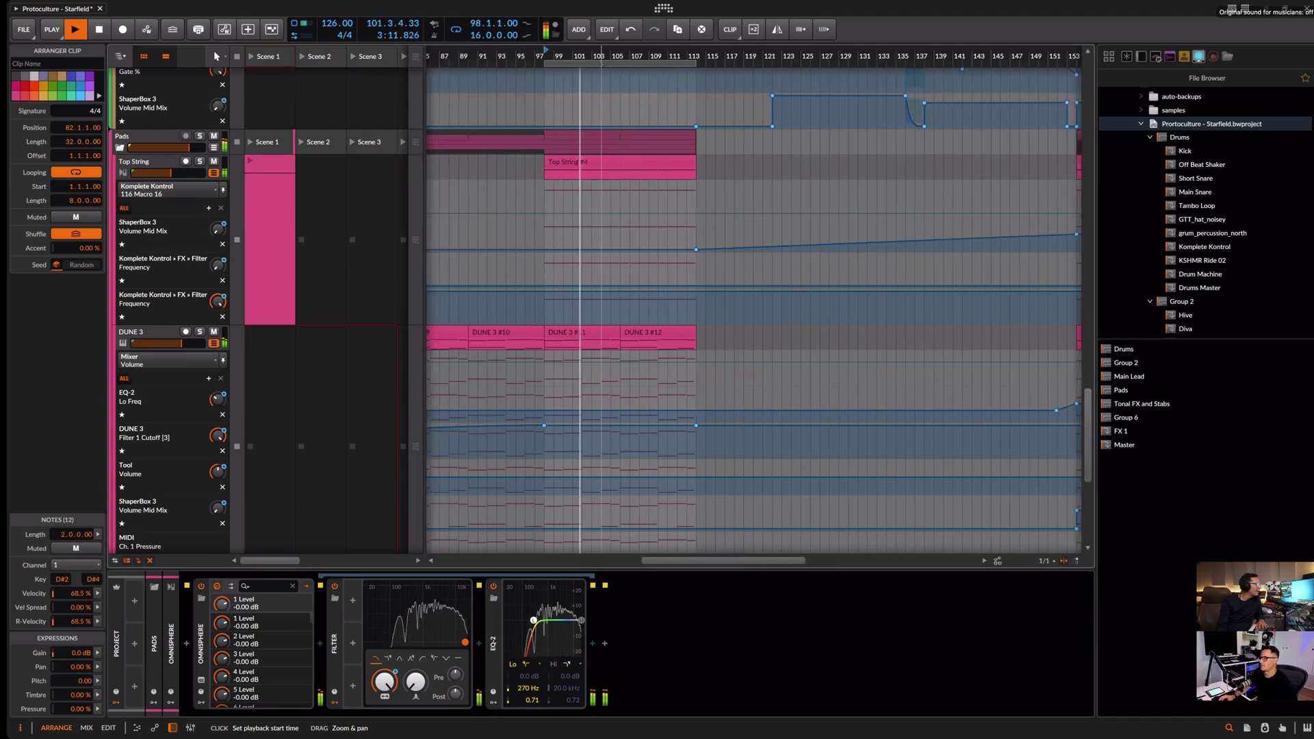
{"action": "scroll", "coordinate": [600, 83], "scroll_direction": "down", "scroll_amount": 3}
{"action": "scroll", "coordinate": [601, 83], "scroll_direction": "down", "scroll_amount": 4}
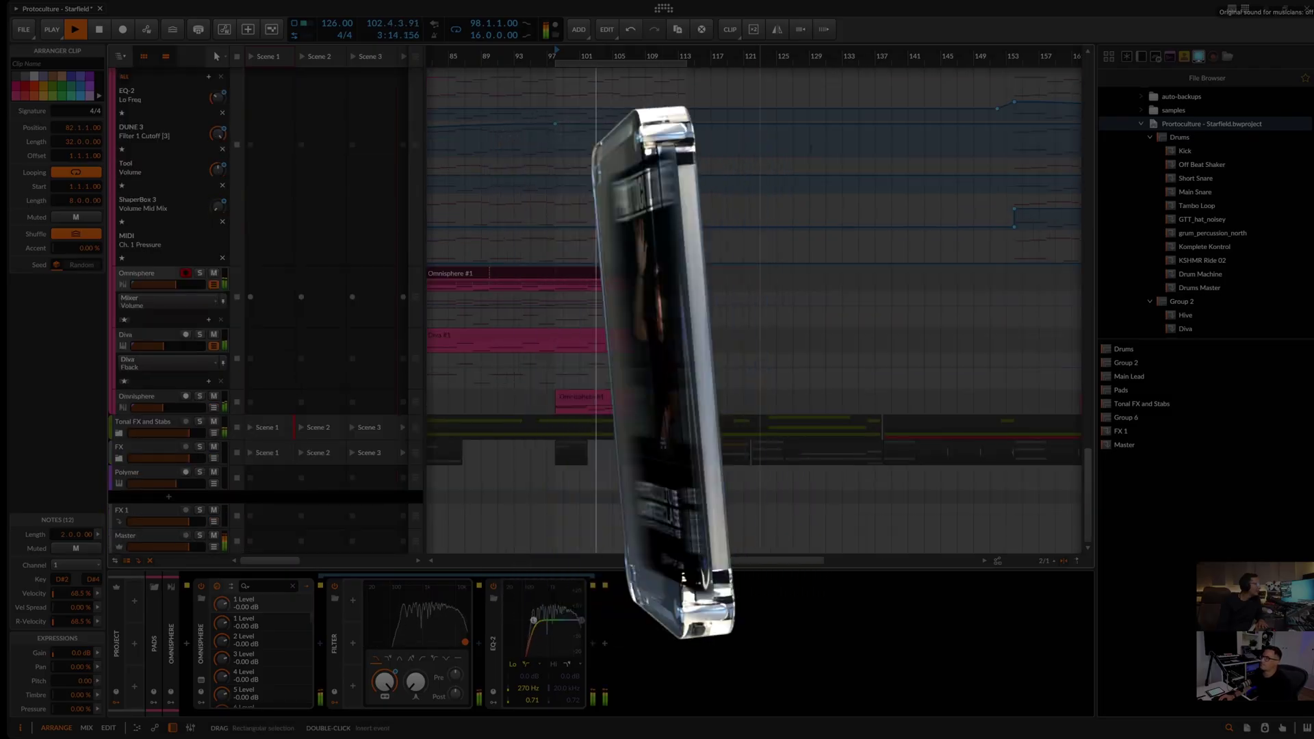
Extend the arranger loop region starting at bar 98 to a length of 25 bars during playback
{"action": "scroll", "coordinate": [602, 205], "scroll_direction": "up", "scroll_amount": 6}
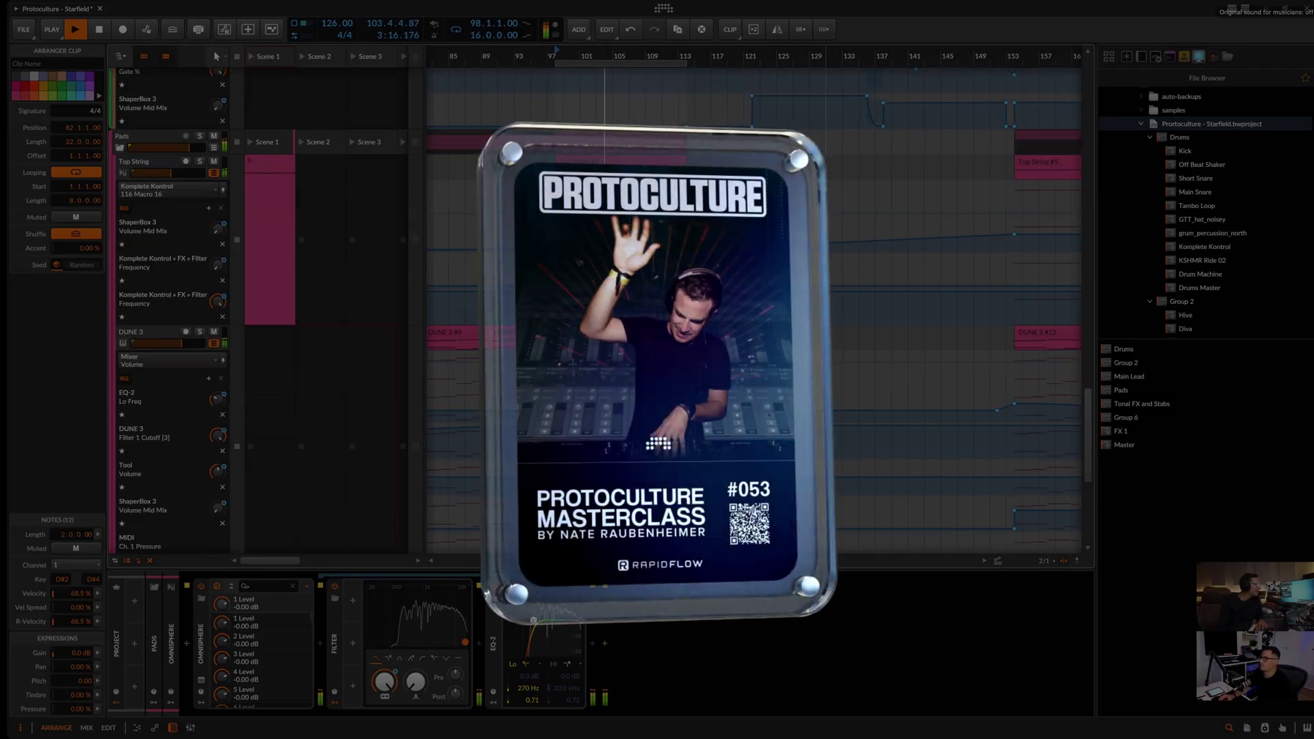
{"action": "scroll", "coordinate": [602, 205], "scroll_direction": "down", "scroll_amount": 5}
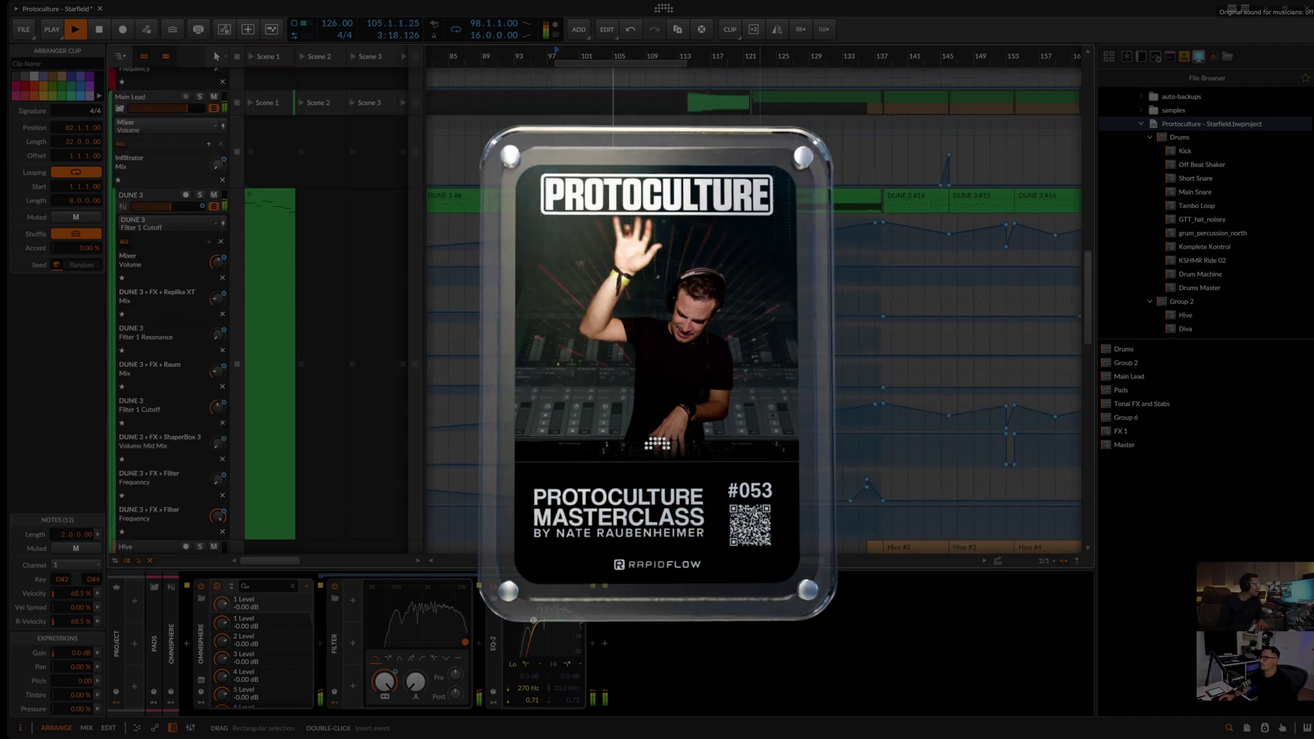
{"action": "left_click_drag", "start_coordinate": [685, 62], "coordinate": [781, 81]}
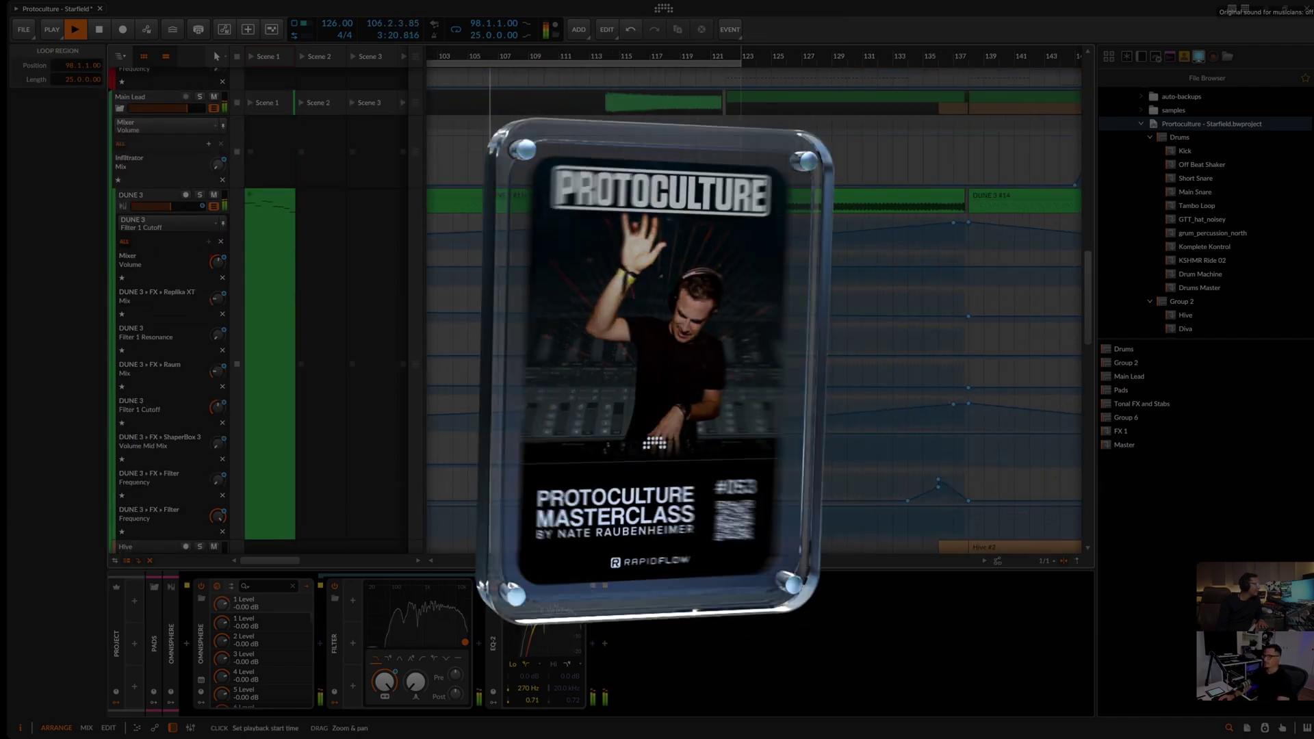
Examine the pad clips and the Tonal FX and Stabs tracks around the looped section during playback
{"action": "key", "text": "minus"}
{"action": "key", "text": "minus"}
{"action": "scroll", "coordinate": [685, 308], "scroll_direction": "down", "scroll_amount": 10}
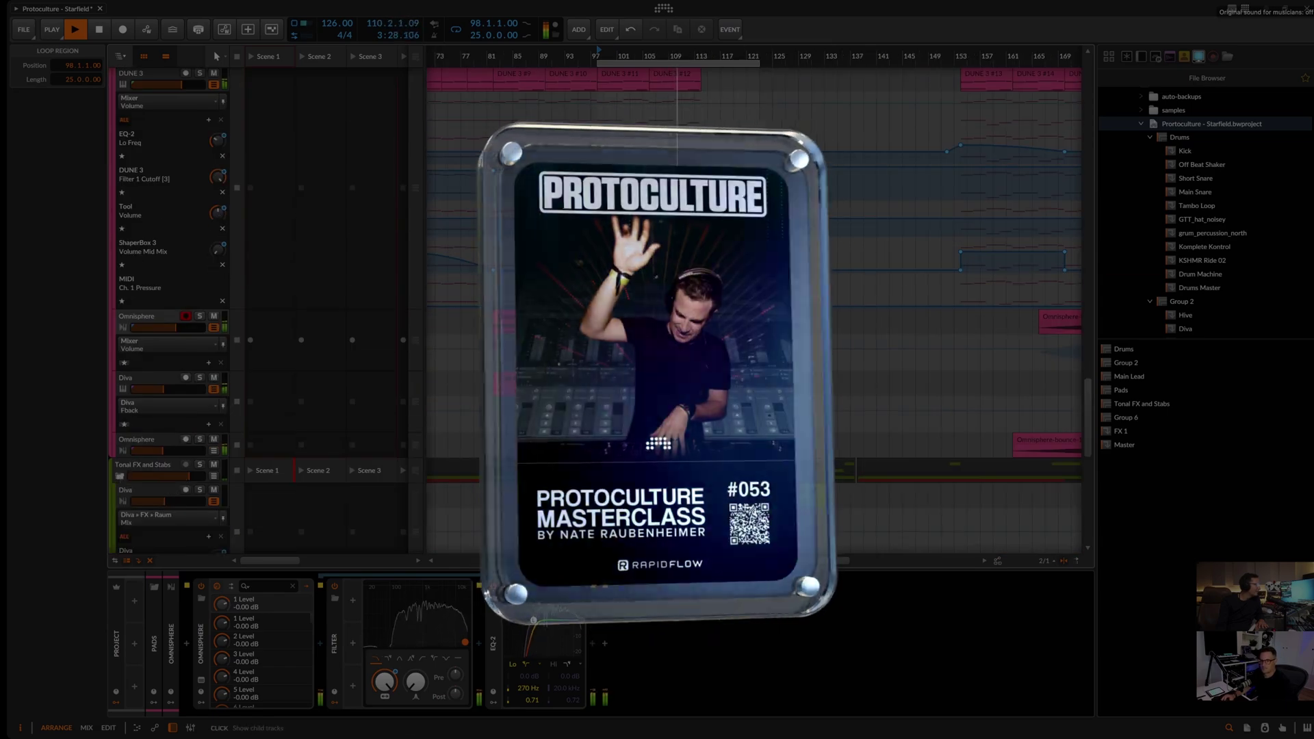
{"action": "scroll", "coordinate": [684, 308], "scroll_direction": "down", "scroll_amount": 6}
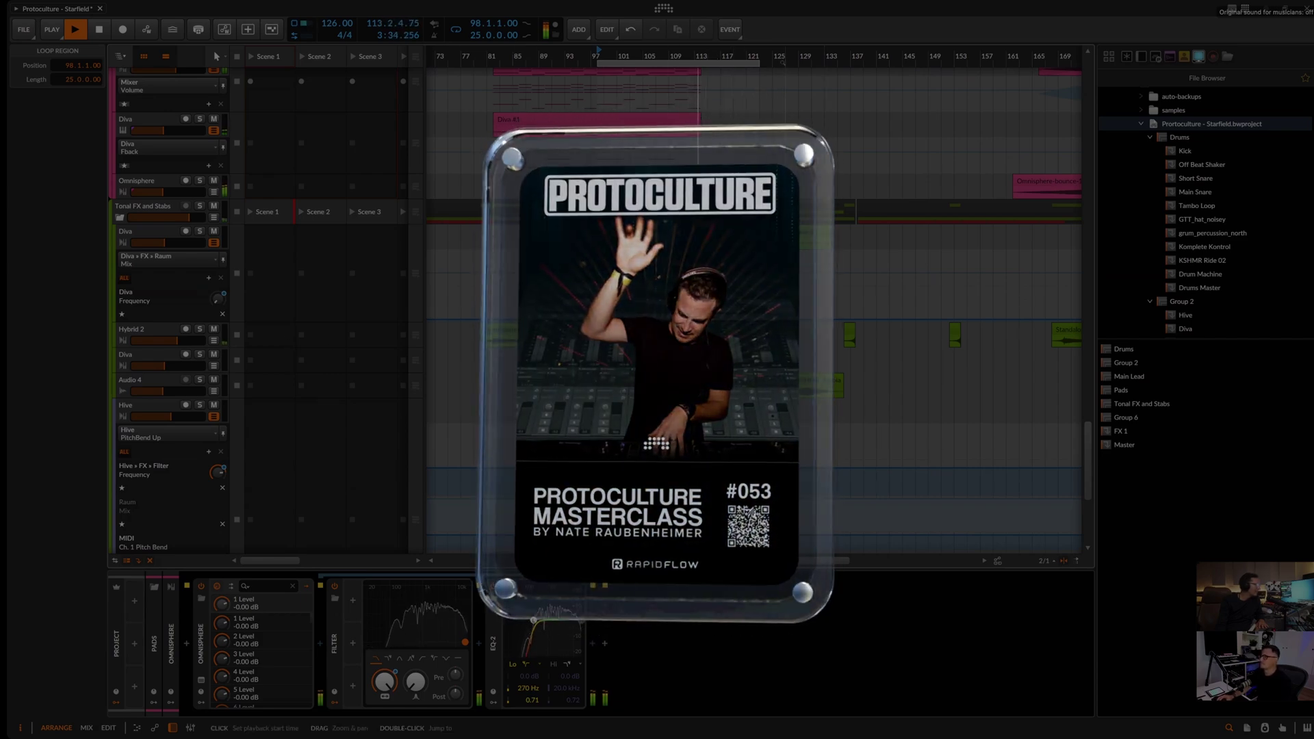
{"action": "scroll", "coordinate": [753, 205], "scroll_direction": "down", "scroll_amount": 4}
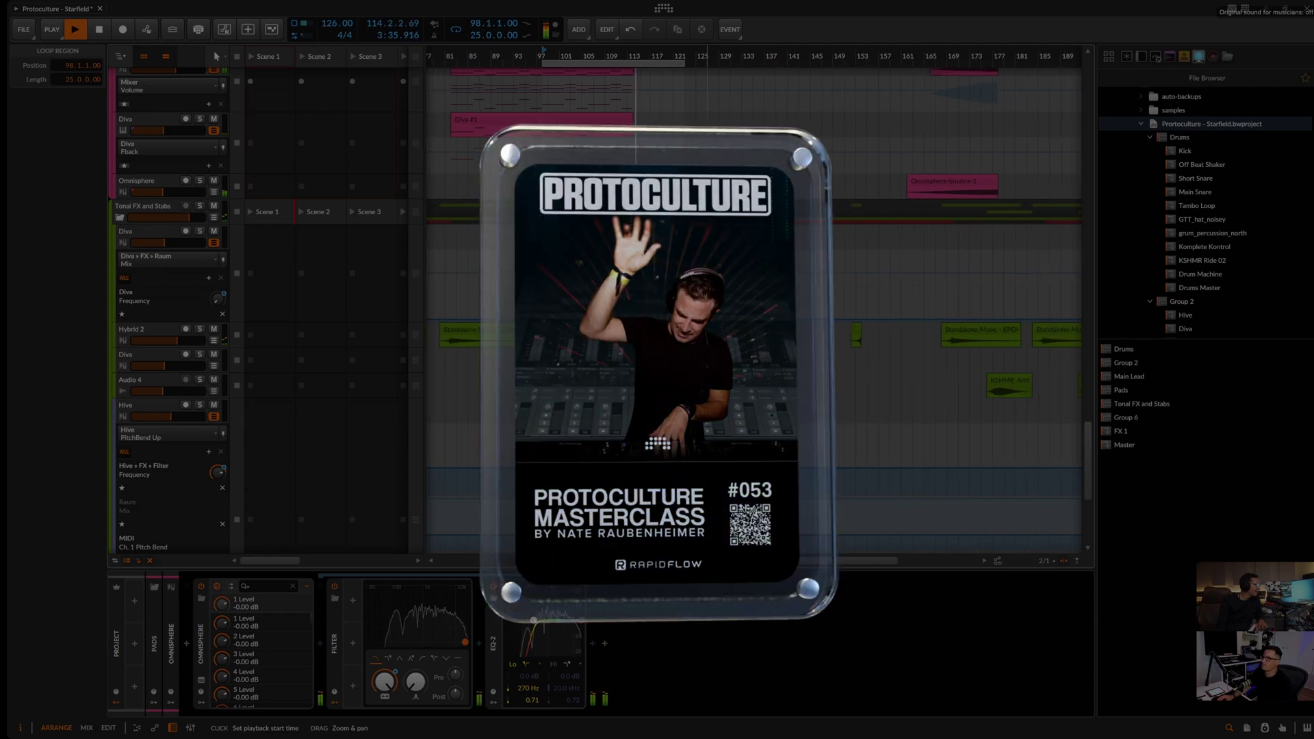
{"action": "scroll", "coordinate": [647, 205], "scroll_direction": "up", "scroll_amount": 4}
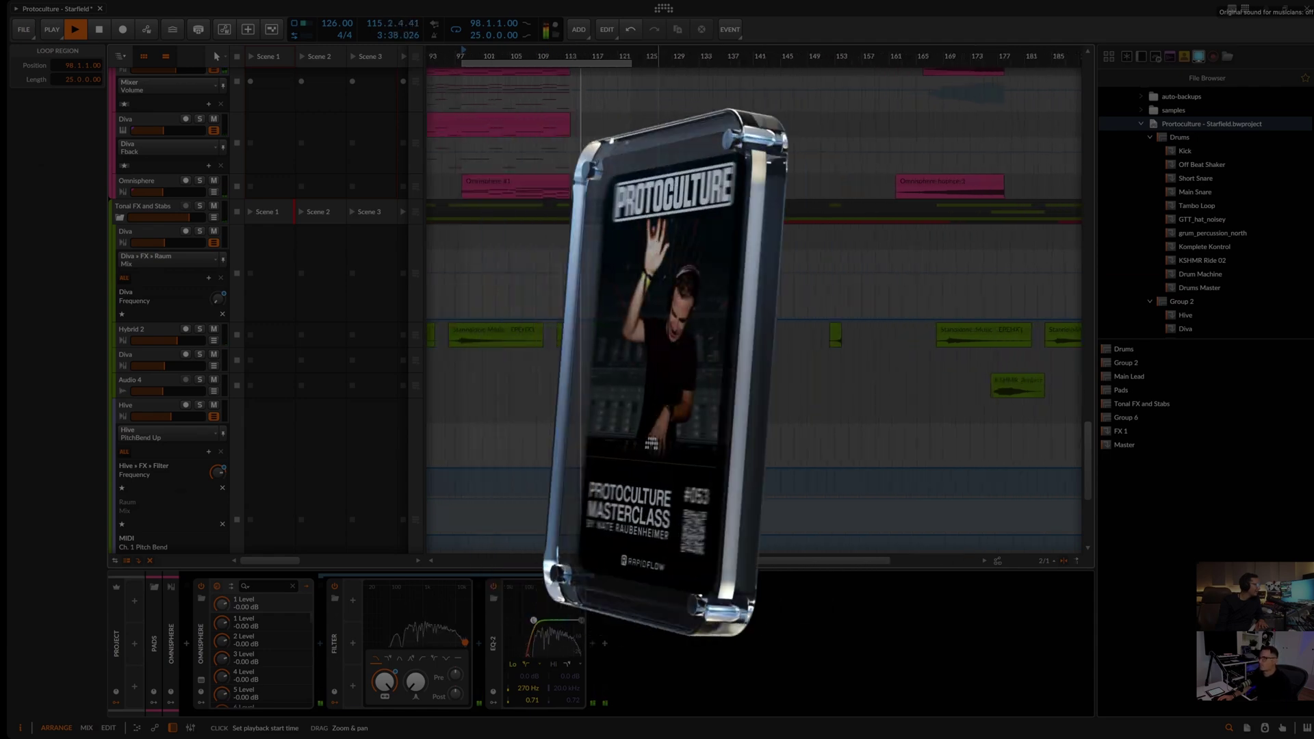
{"action": "scroll", "coordinate": [753, 206], "scroll_direction": "up", "scroll_amount": 3}
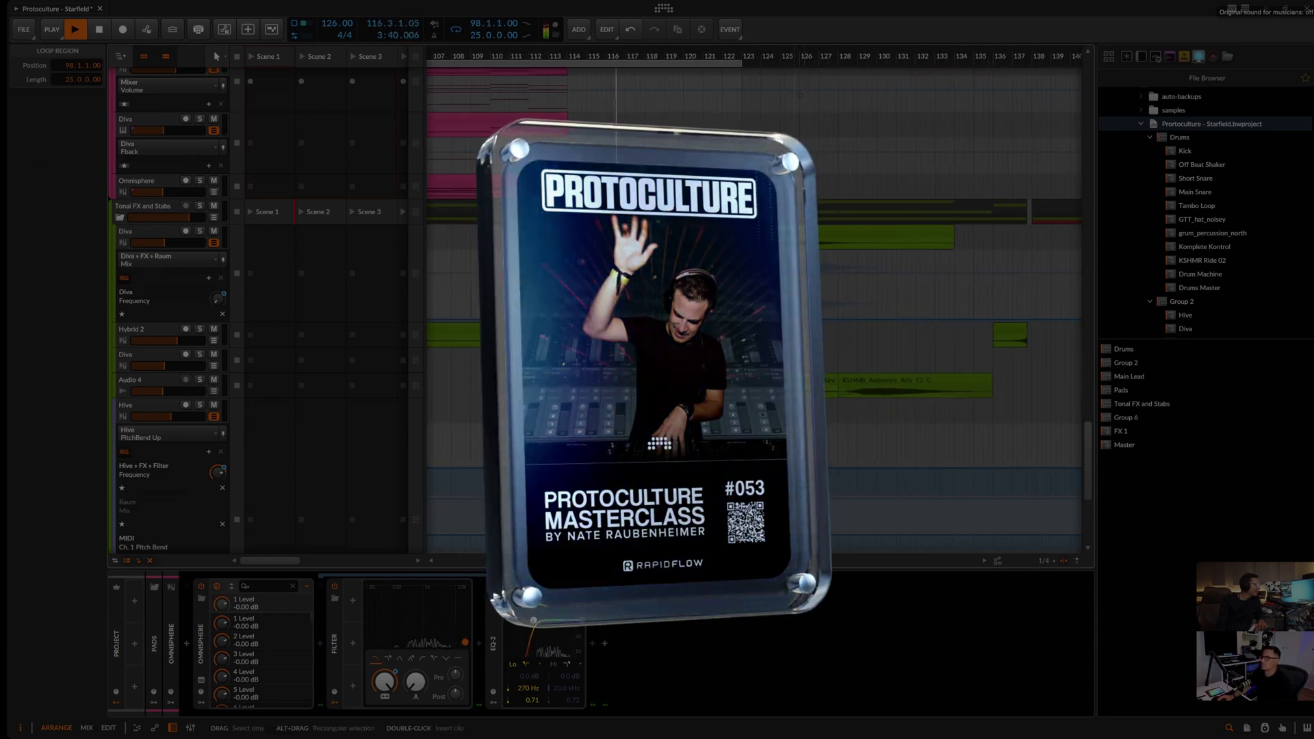
Extend the loop region from bar 98 to 36 bars and return to the main lead's DUNE 3 automation lanes
{"action": "scroll", "coordinate": [753, 308], "scroll_direction": "up", "scroll_amount": 3}
{"action": "scroll", "coordinate": [752, 308], "scroll_direction": "up", "scroll_amount": 2}
{"action": "left_click_drag", "start_coordinate": [742, 63], "coordinate": [892, 63]}
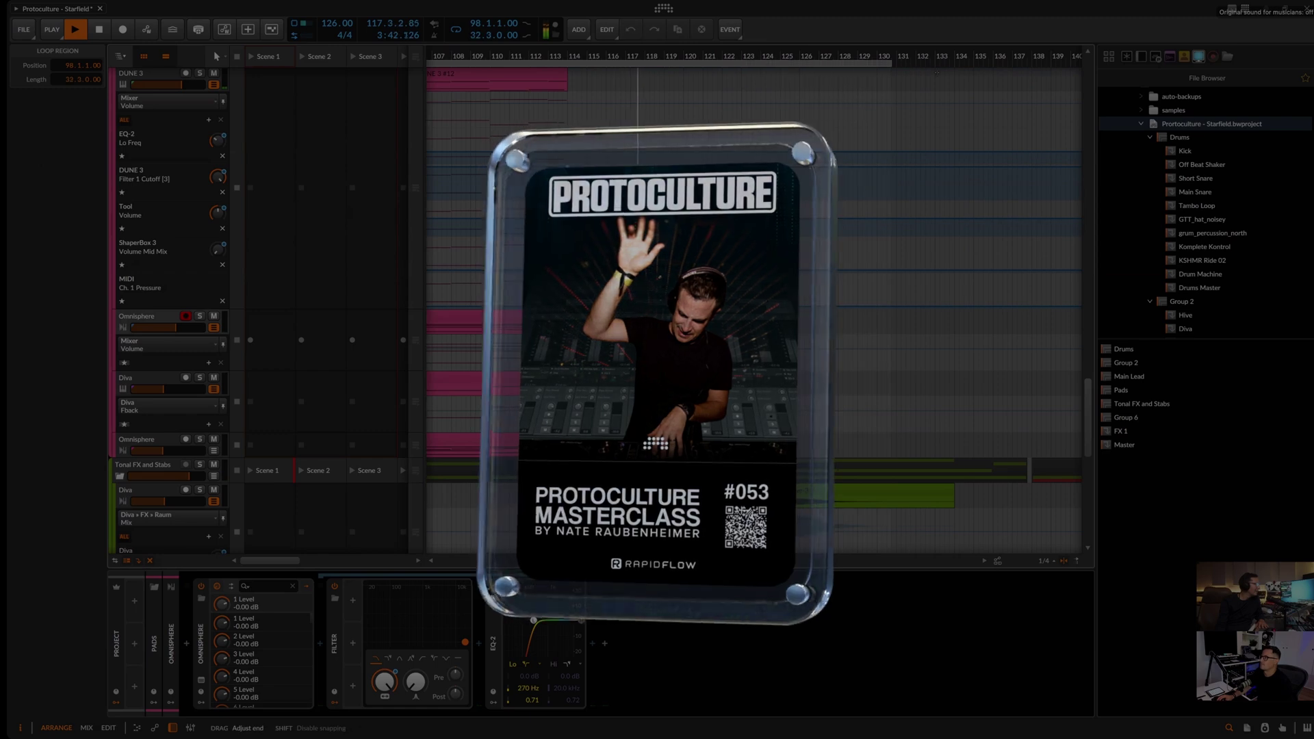
{"action": "scroll", "coordinate": [669, 210], "scroll_direction": "up", "scroll_amount": 5}
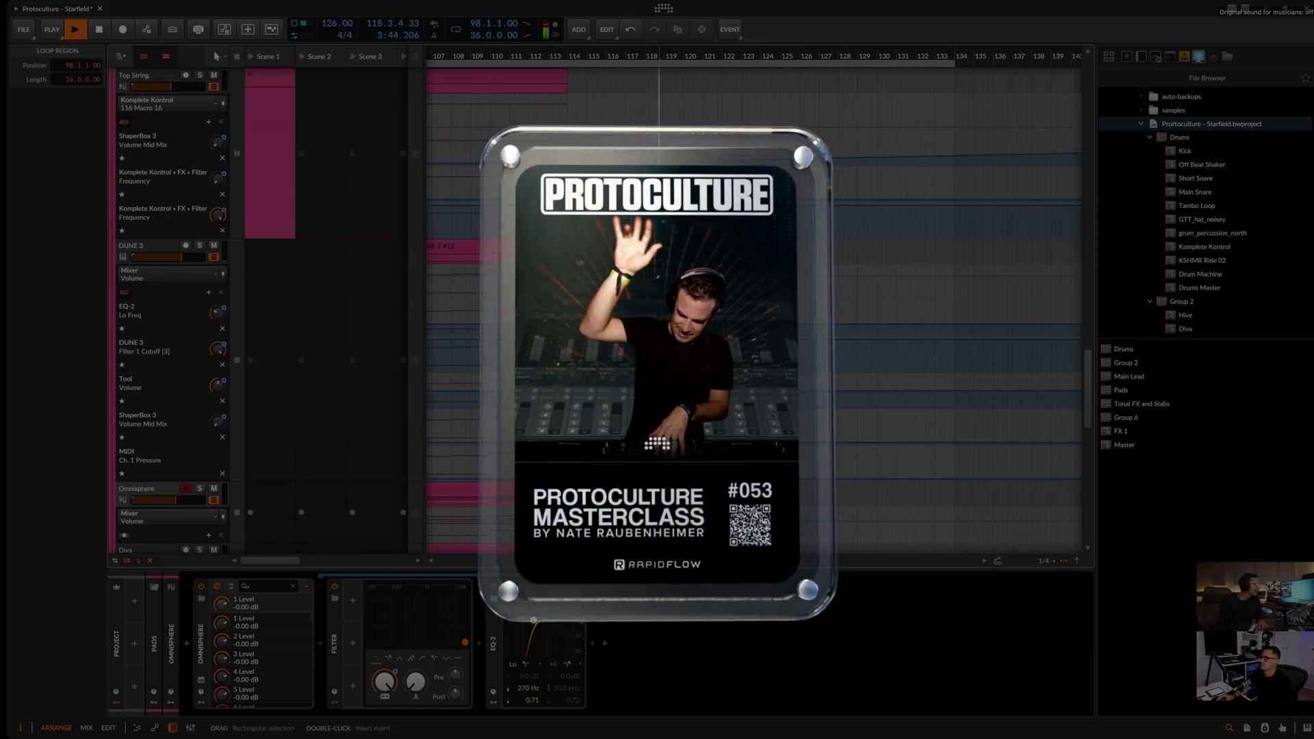
{"action": "scroll", "coordinate": [670, 211], "scroll_direction": "up", "scroll_amount": 9}
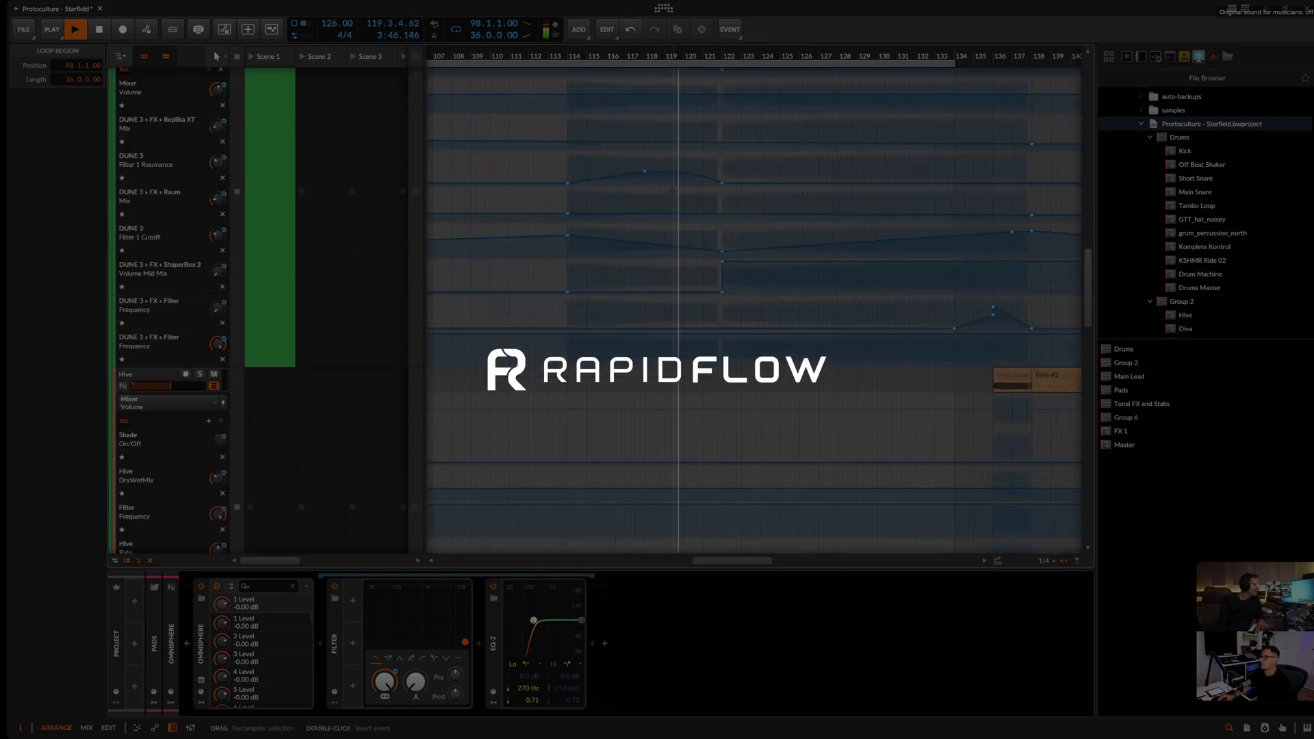